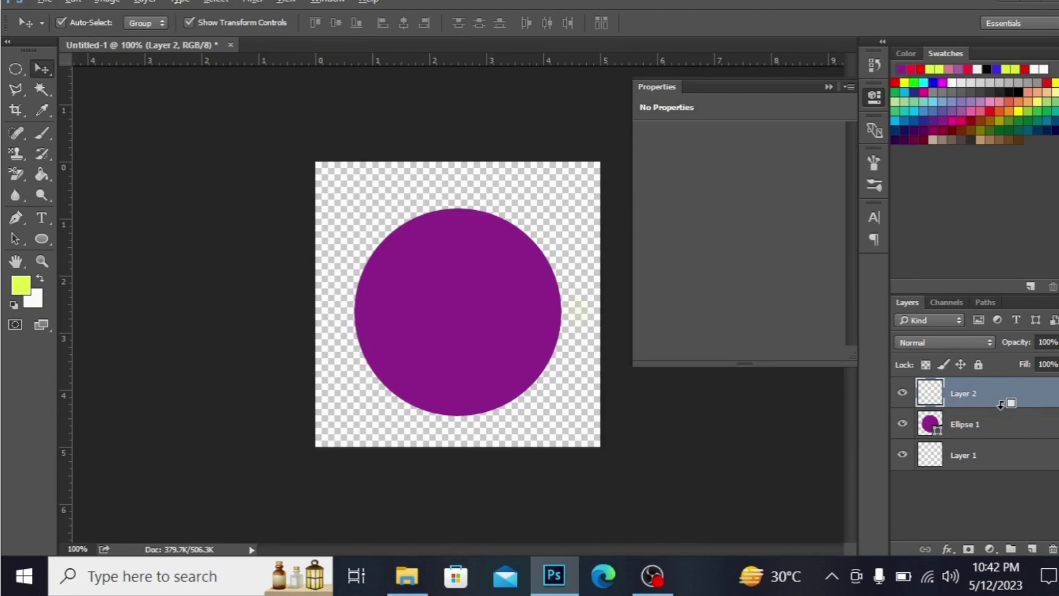
- Clip Layer 2 to the purple circle and brush soft yellow along the circle's upper edge at 37% flow
{"action": "left_click_drag", "start_coordinate": [1000, 404], "coordinate": [993, 404]}
{"action": "left_click", "coordinate": [992, 405], "text": "alt"}
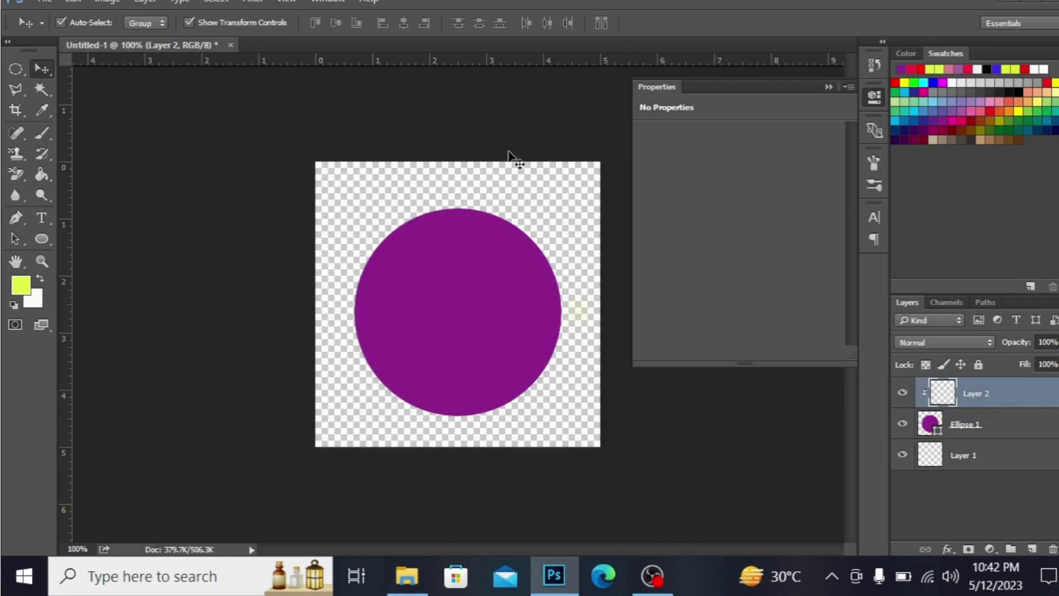
{"action": "left_click", "coordinate": [48, 141]}
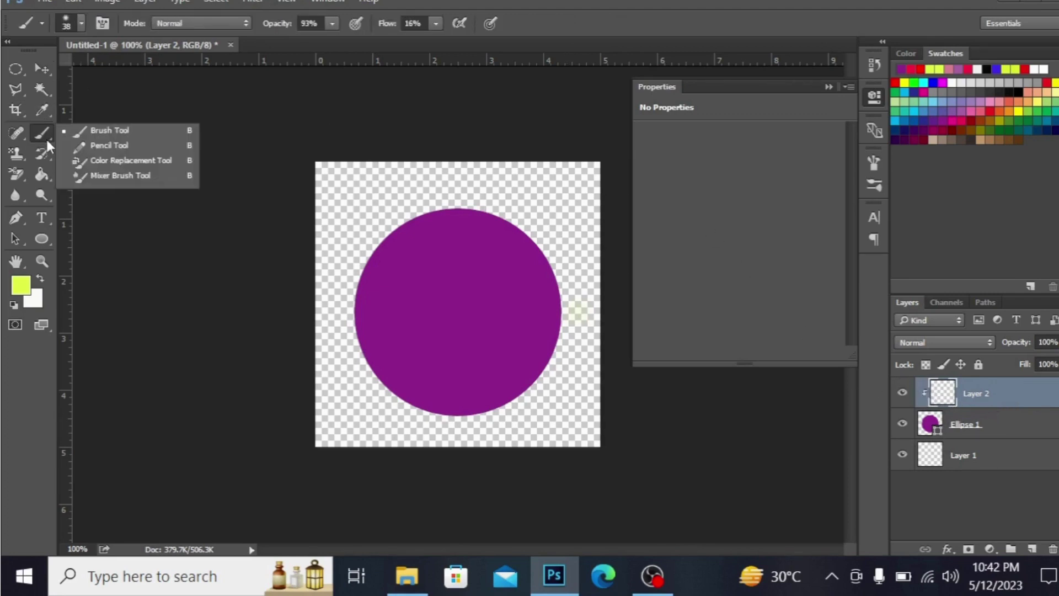
{"action": "left_click", "coordinate": [108, 133]}
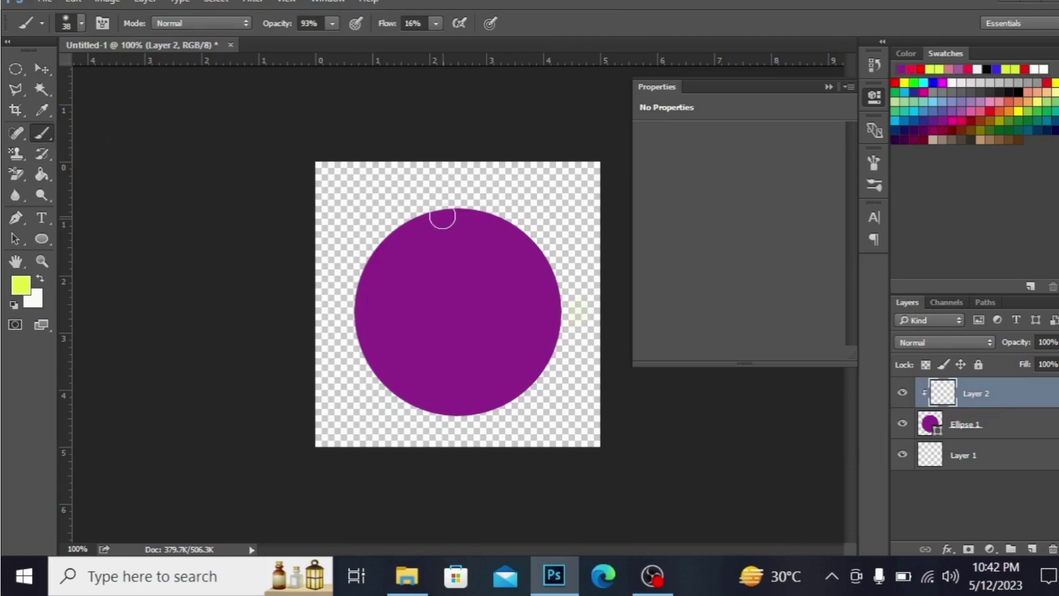
{"action": "left_click", "coordinate": [435, 25]}
{"action": "left_click", "coordinate": [452, 40]}
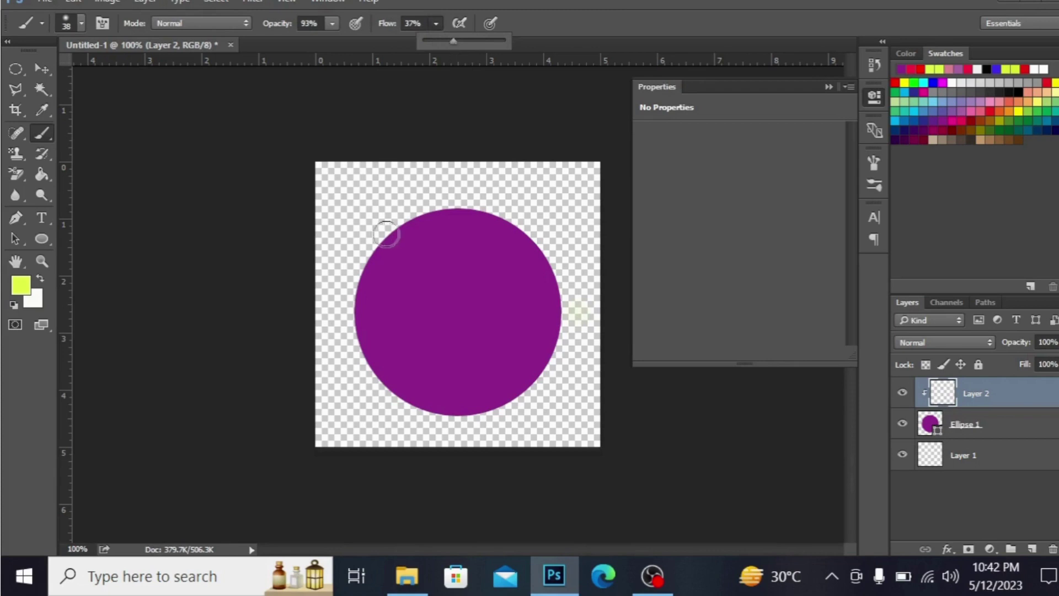
{"action": "left_click", "coordinate": [402, 226]}
{"action": "mouse_move", "coordinate": [384, 243]}
{"action": "left_mouse_down"}
{"action": "mouse_move", "coordinate": [365, 275]}
{"action": "mouse_move", "coordinate": [389, 234]}
{"action": "mouse_move", "coordinate": [481, 210]}
{"action": "mouse_move", "coordinate": [416, 213]}
{"action": "mouse_move", "coordinate": [358, 279]}
{"action": "mouse_move", "coordinate": [350, 325]}
{"action": "mouse_move", "coordinate": [348, 290]}
{"action": "mouse_move", "coordinate": [401, 238]}
{"action": "mouse_move", "coordinate": [449, 219]}
{"action": "mouse_move", "coordinate": [499, 222]}
{"action": "mouse_move", "coordinate": [532, 240]}
{"action": "mouse_move", "coordinate": [507, 220]}
{"action": "mouse_move", "coordinate": [464, 216]}
{"action": "mouse_move", "coordinate": [402, 238]}
{"action": "mouse_move", "coordinate": [361, 269]}
{"action": "mouse_move", "coordinate": [344, 335]}
{"action": "left_mouse_up"}
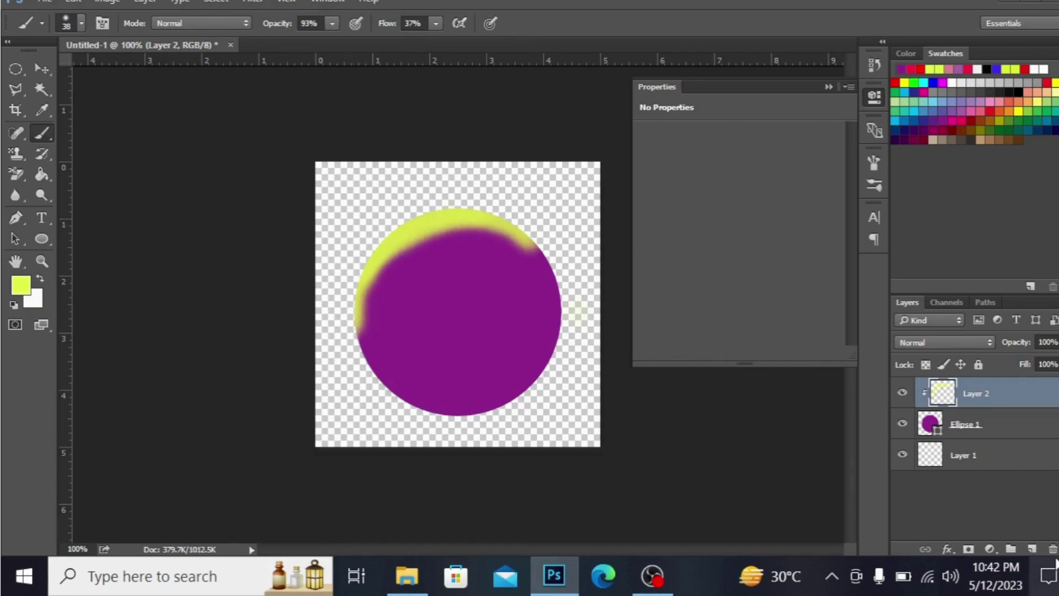
- Add a new layer above Layer 2 and set the foreground colour to blue 4b31e7 for the brush
{"action": "left_click", "coordinate": [1031, 550]}
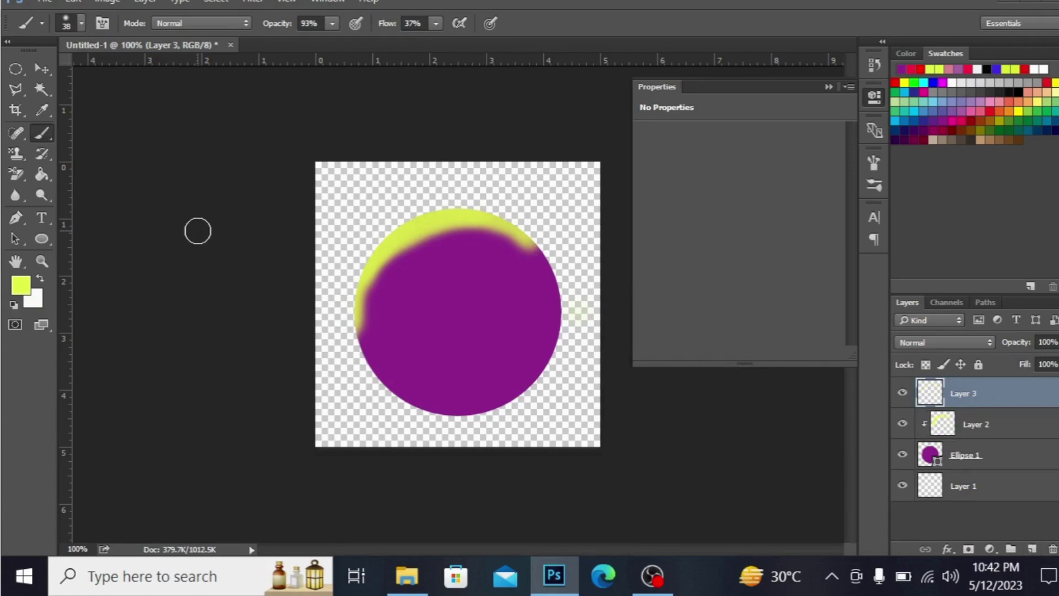
{"action": "left_click", "coordinate": [20, 290]}
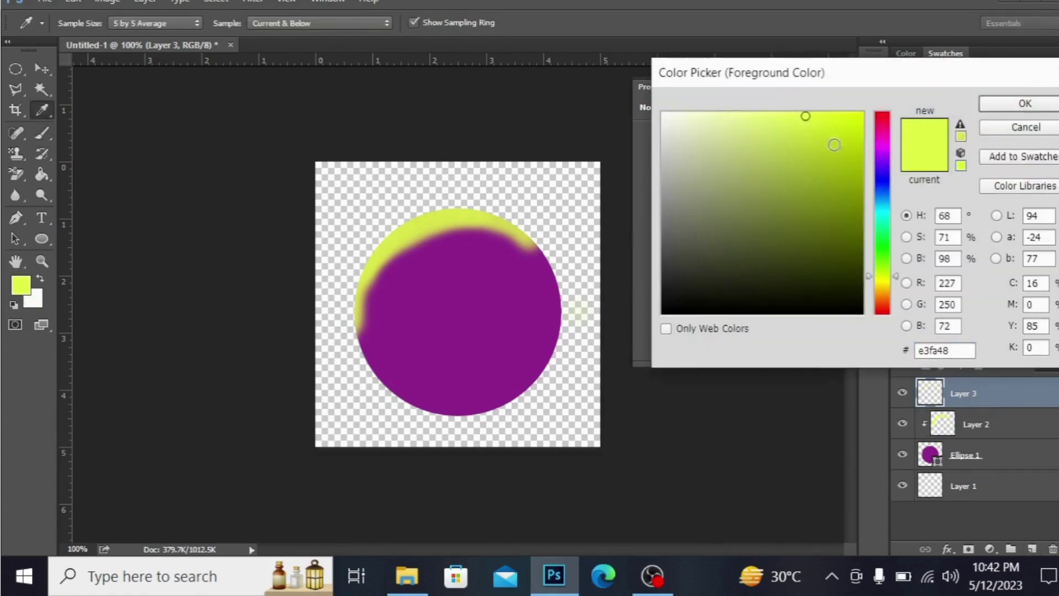
{"action": "left_click", "coordinate": [880, 175]}
{"action": "left_click", "coordinate": [820, 131]}
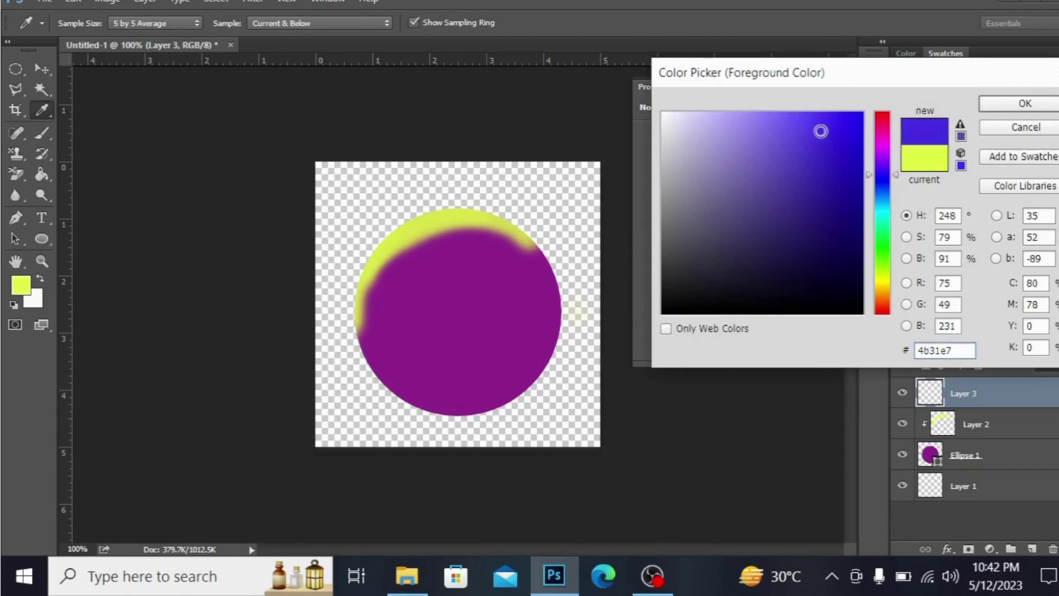
{"action": "left_click", "coordinate": [1047, 105]}
{"action": "key", "text": "b"}
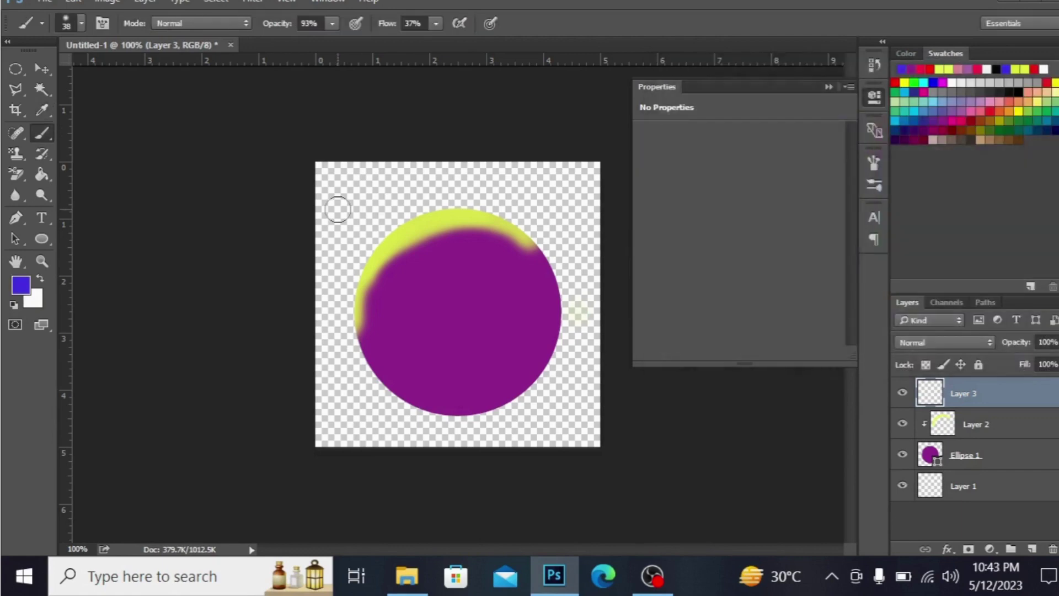
- Brush blue strokes across the upper part of the canvas on the unclipped Layer 3 and undo them
{"action": "mouse_move", "coordinate": [338, 208]}
{"action": "left_mouse_down"}
{"action": "mouse_move", "coordinate": [644, 220]}
{"action": "mouse_move", "coordinate": [331, 243]}
{"action": "mouse_move", "coordinate": [557, 260]}
{"action": "left_mouse_up"}
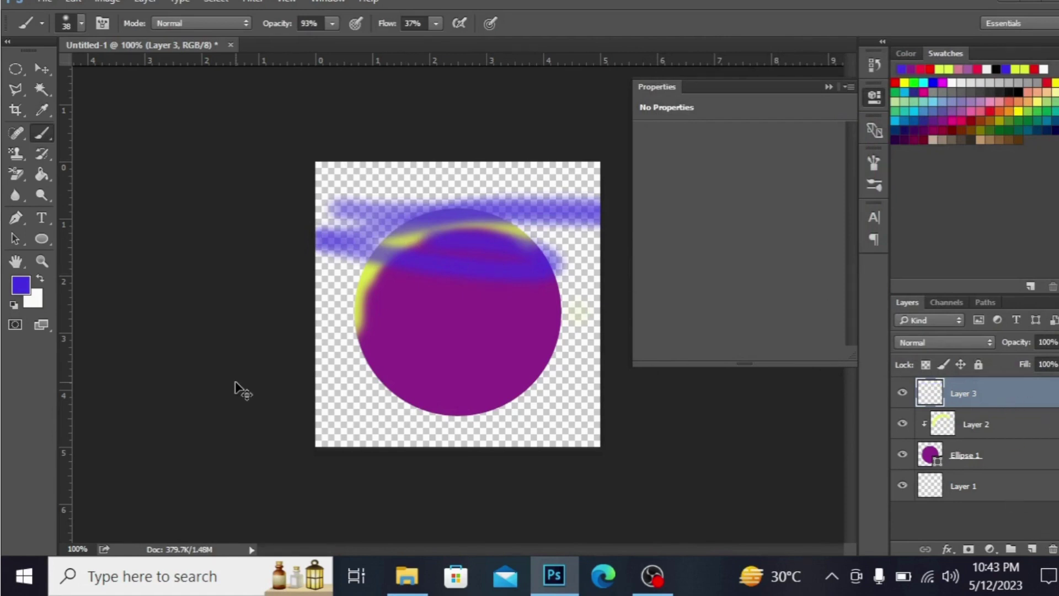
{"action": "key", "text": "ctrl+z"}
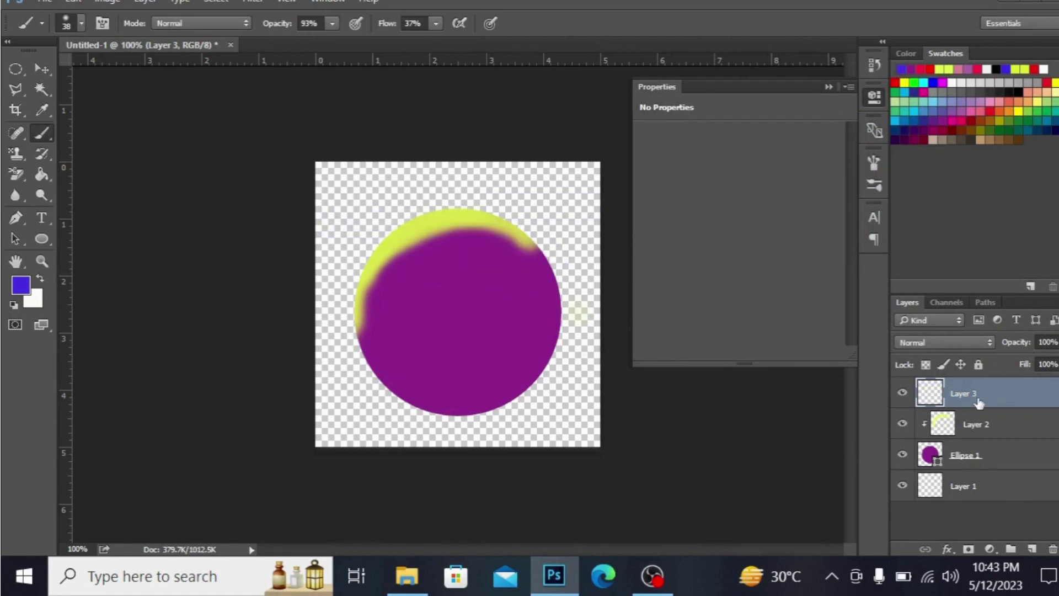
- Clip Layer 3 to the purple circle and brush blue along the circle's upper right edge
{"action": "left_click_drag", "start_coordinate": [979, 404], "coordinate": [993, 407]}
{"action": "left_click", "coordinate": [993, 407], "text": "alt"}
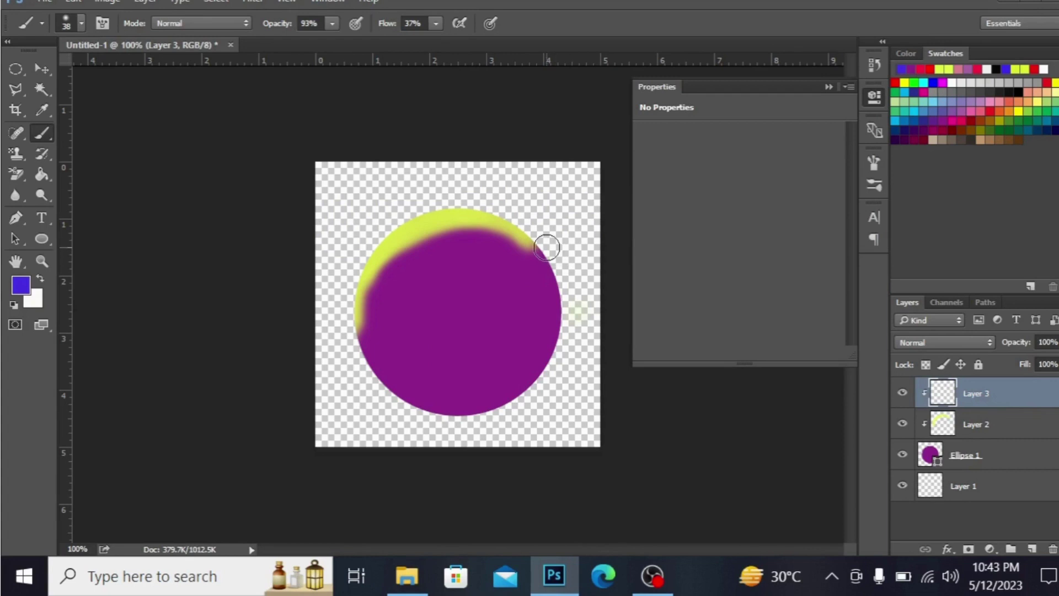
{"action": "mouse_move", "coordinate": [541, 239]}
{"action": "left_mouse_down"}
{"action": "mouse_move", "coordinate": [558, 315]}
{"action": "mouse_move", "coordinate": [546, 273]}
{"action": "mouse_move", "coordinate": [506, 220]}
{"action": "mouse_move", "coordinate": [558, 287]}
{"action": "mouse_move", "coordinate": [551, 363]}
{"action": "mouse_move", "coordinate": [550, 291]}
{"action": "mouse_move", "coordinate": [527, 235]}
{"action": "mouse_move", "coordinate": [506, 213]}
{"action": "mouse_move", "coordinate": [481, 211]}
{"action": "mouse_move", "coordinate": [520, 232]}
{"action": "mouse_move", "coordinate": [479, 204]}
{"action": "left_mouse_up"}
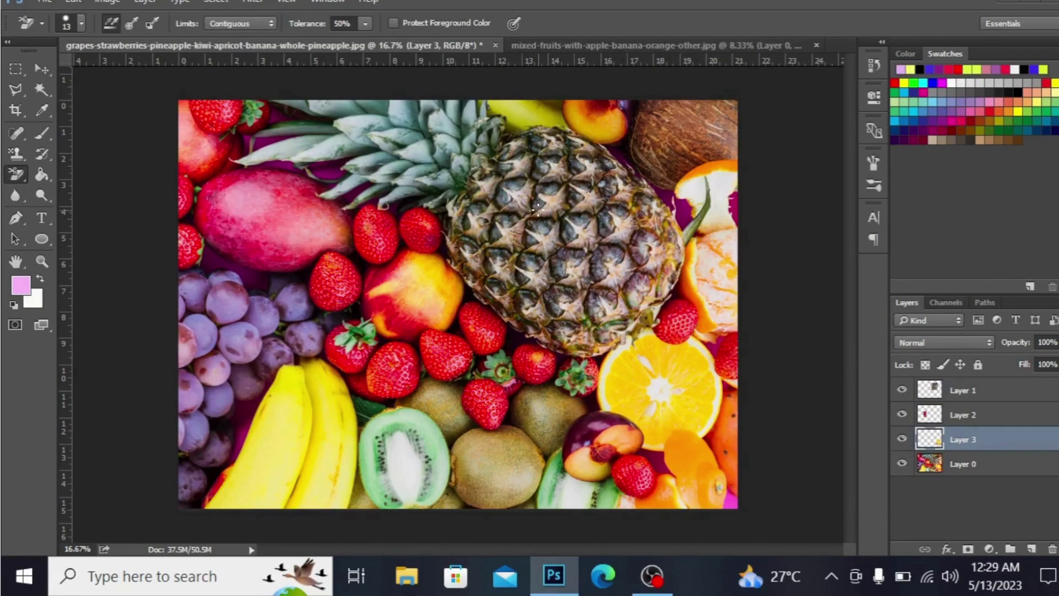
- Create a 10 × 5 inch transparent RGB document at 72 pixels/inch and fill it with the pink foreground colour
{"action": "left_click", "coordinate": [61, 2]}
{"action": "left_click", "coordinate": [88, 4]}
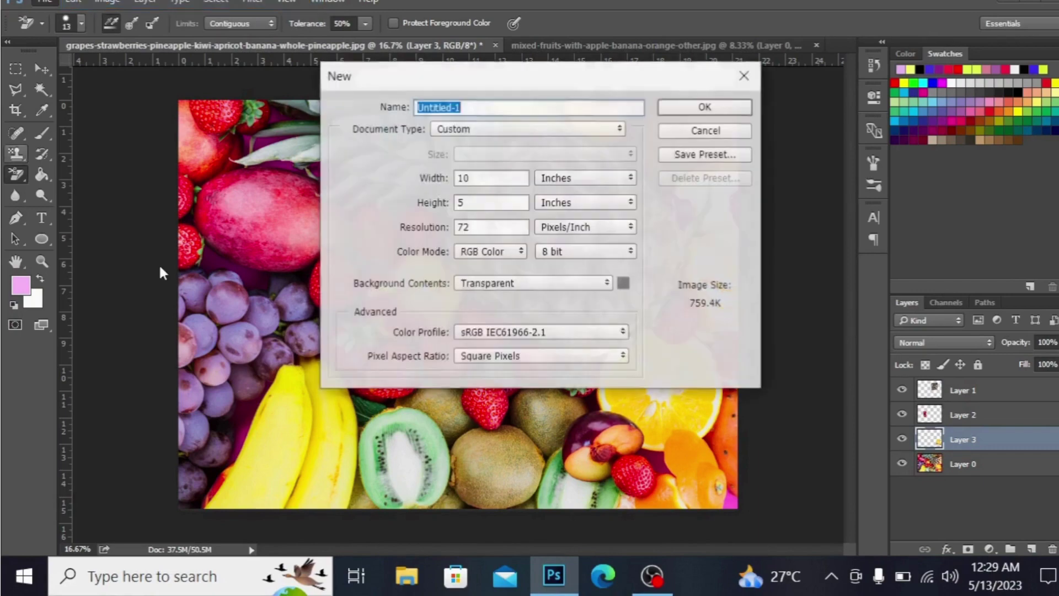
{"action": "left_click", "coordinate": [709, 108]}
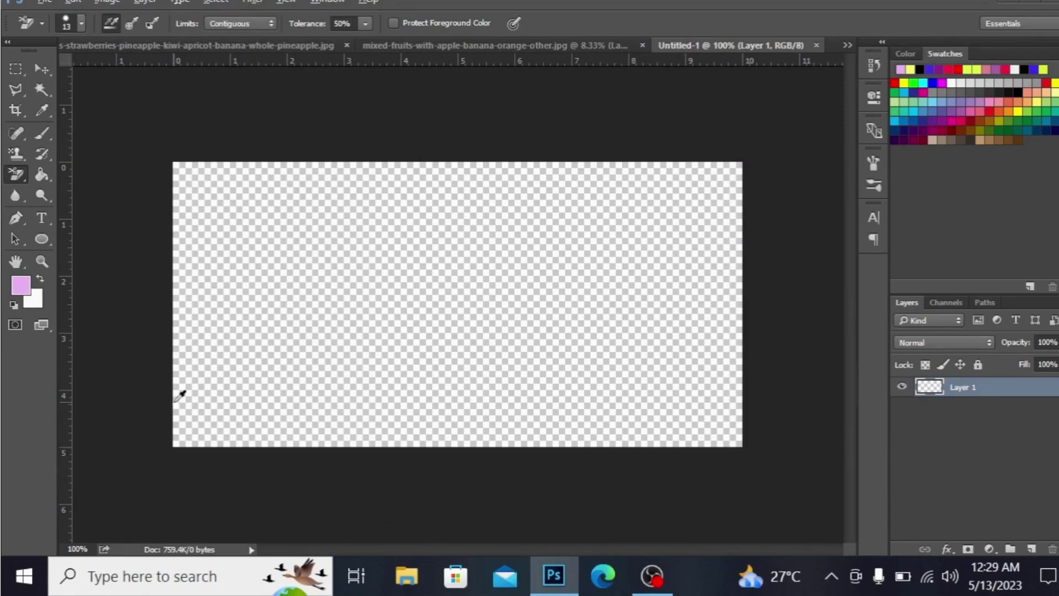
{"action": "key", "text": "alt+BackSpace"}
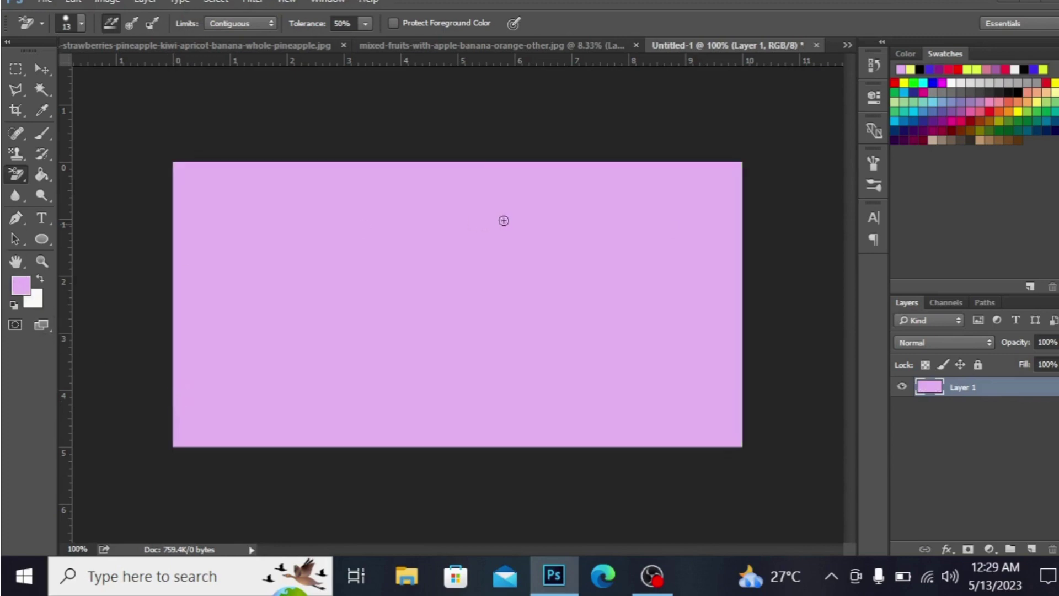
- Add a new layer and start a text line near the canvas's upper left corner in Cooper Black Regular
{"action": "left_click", "coordinate": [1033, 550]}
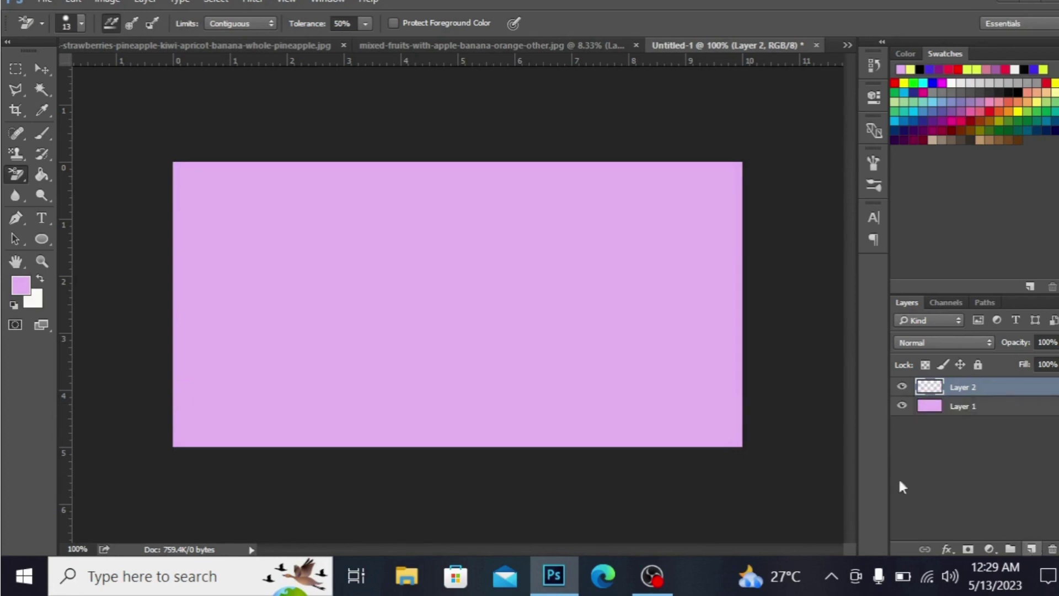
{"action": "left_click", "coordinate": [43, 217]}
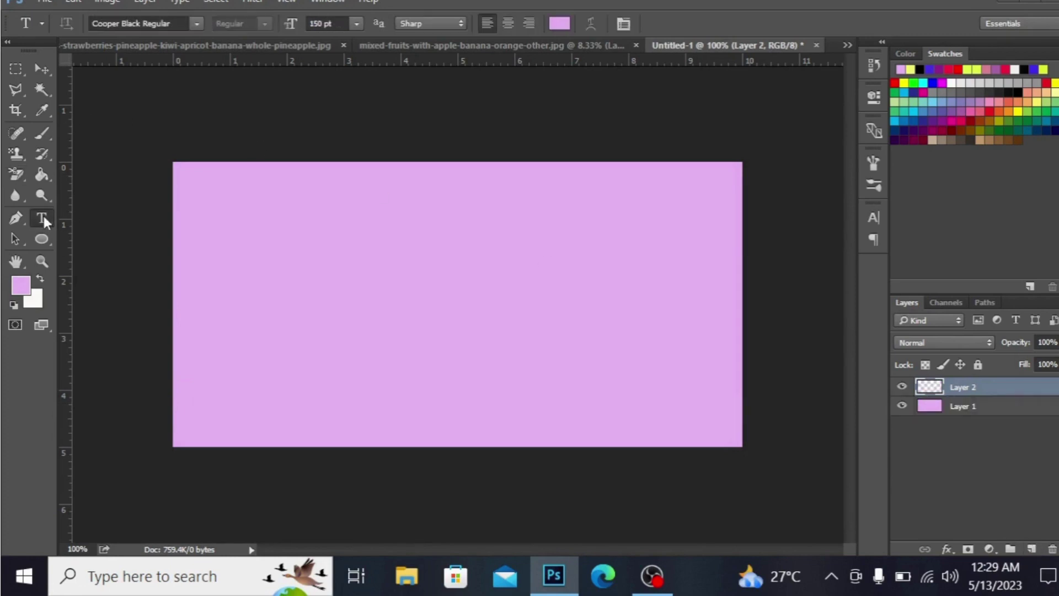
{"action": "left_click", "coordinate": [196, 22]}
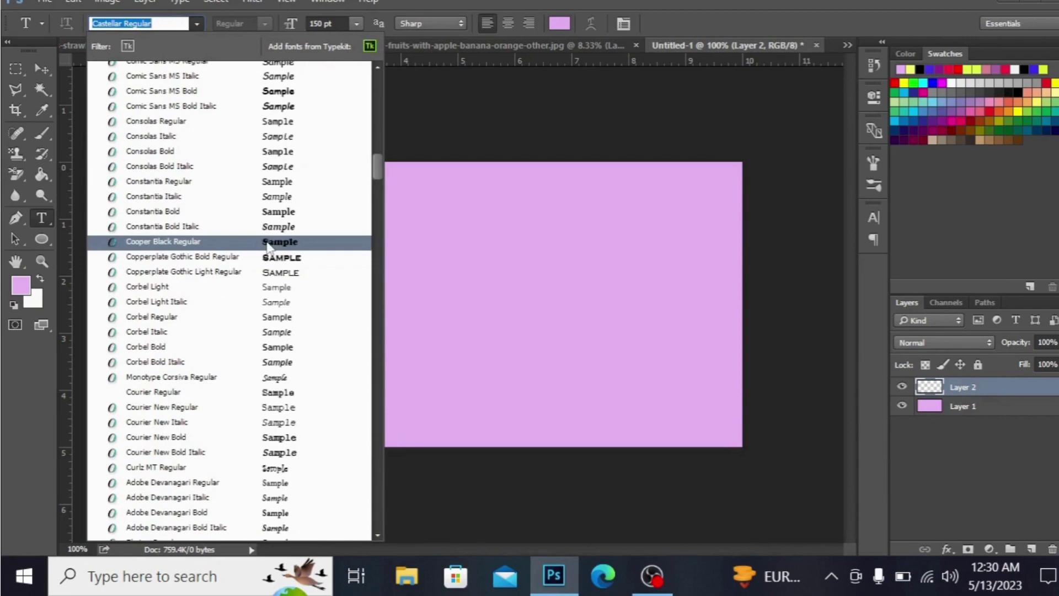
{"action": "left_click", "coordinate": [268, 241]}
{"action": "left_click", "coordinate": [208, 243]}
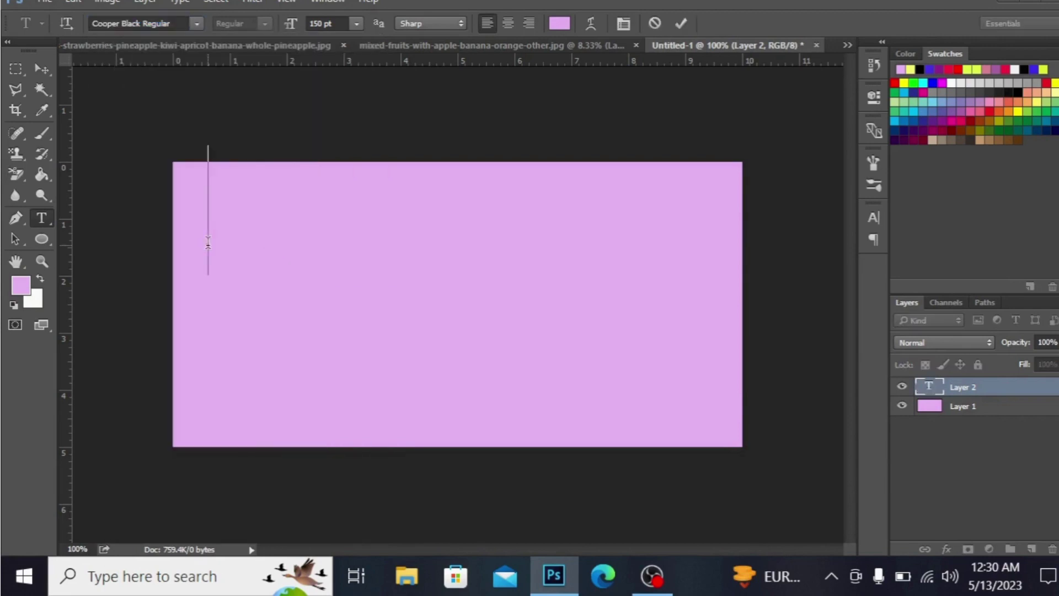
{"action": "type", "text": "FR"}
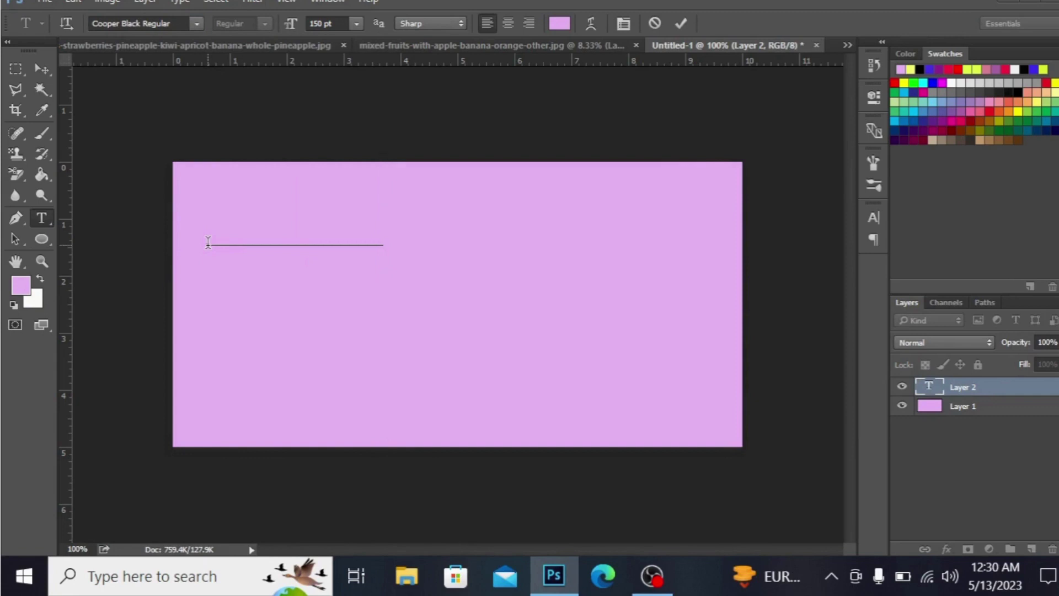
{"action": "key", "text": "BackSpace"}
{"action": "key", "text": "BackSpace"}
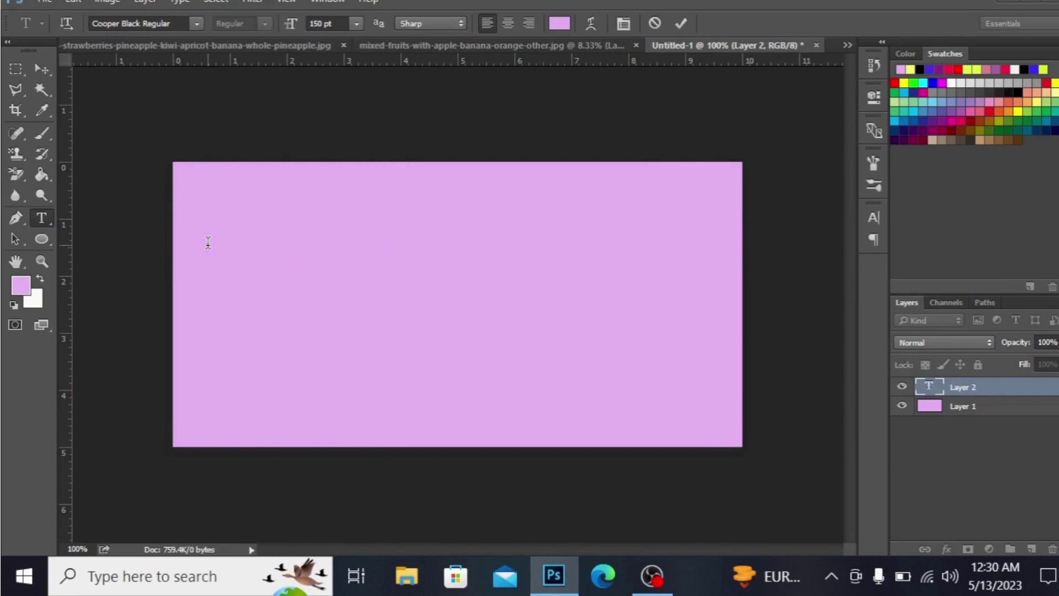
- Set the text colour to near-black 080808
{"action": "left_click", "coordinate": [561, 25]}
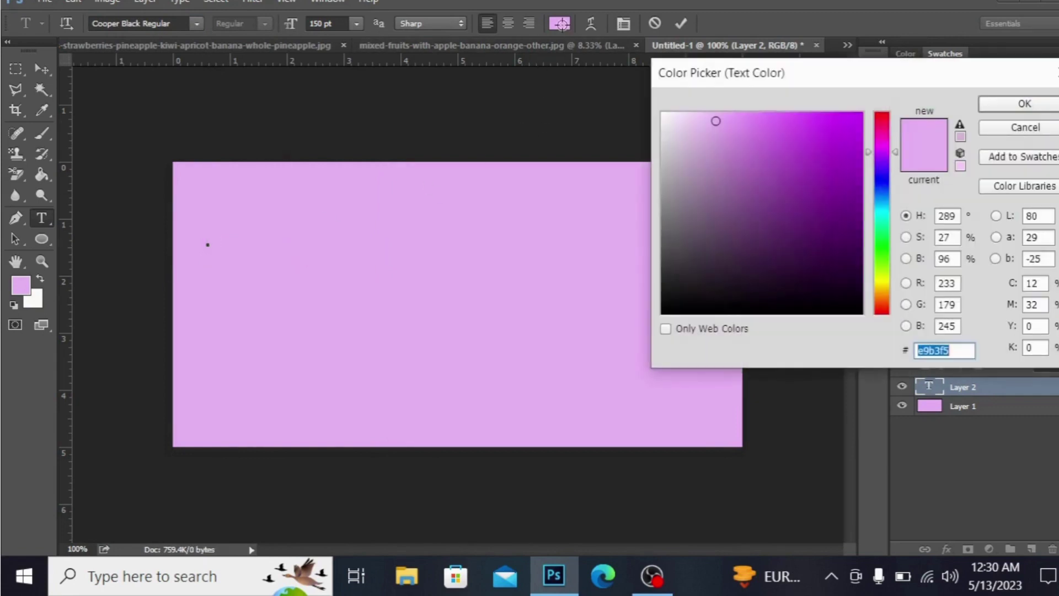
{"action": "left_click", "coordinate": [670, 307]}
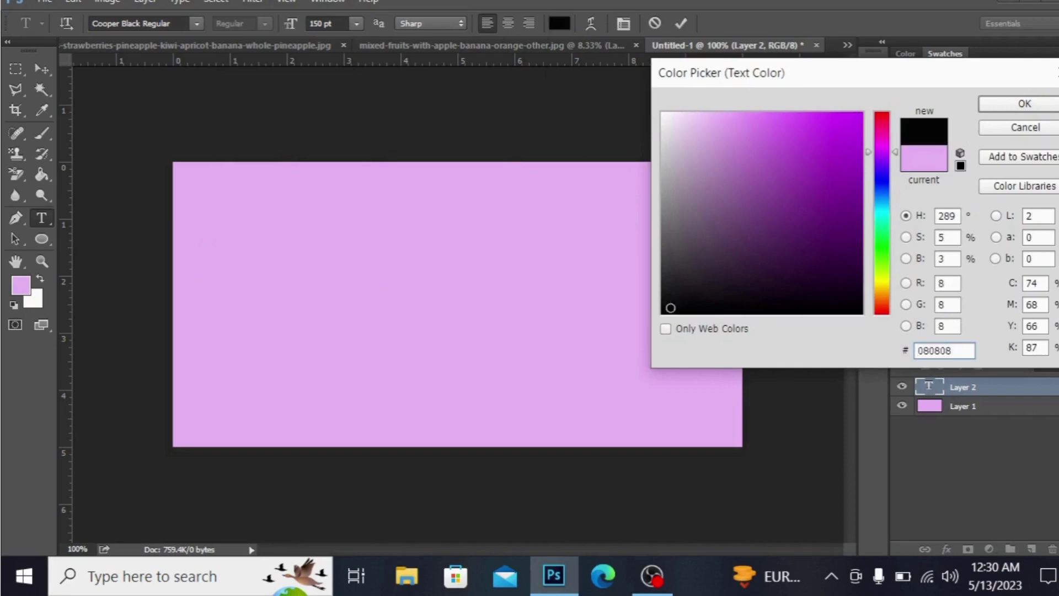
{"action": "left_click", "coordinate": [1024, 103]}
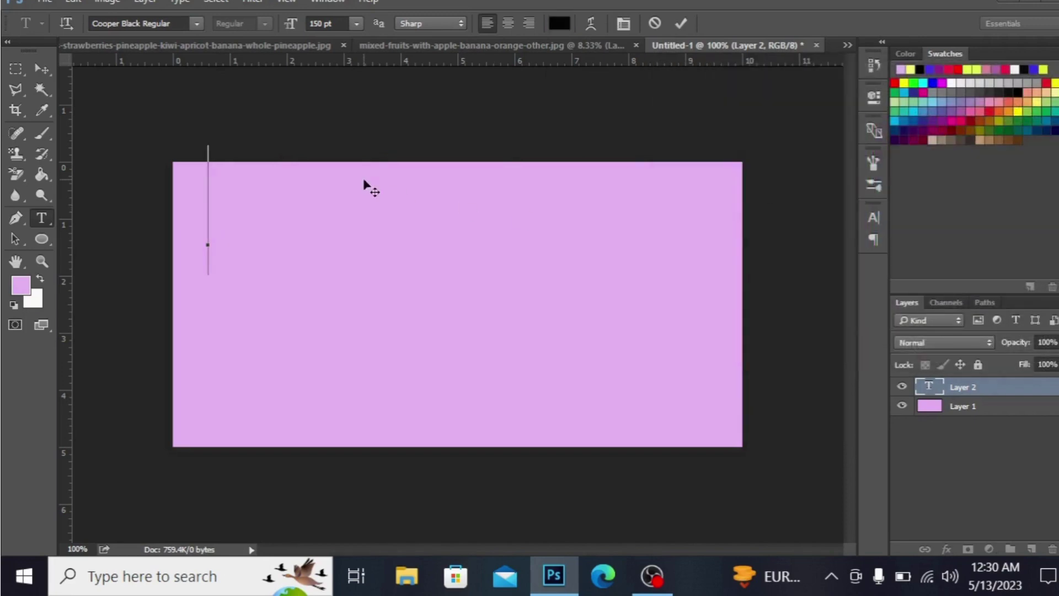
- Enter the text TASTY with FRUITS on a second line, indenting FRUITS to the right with spaces
{"action": "type", "text": "TASTY"}
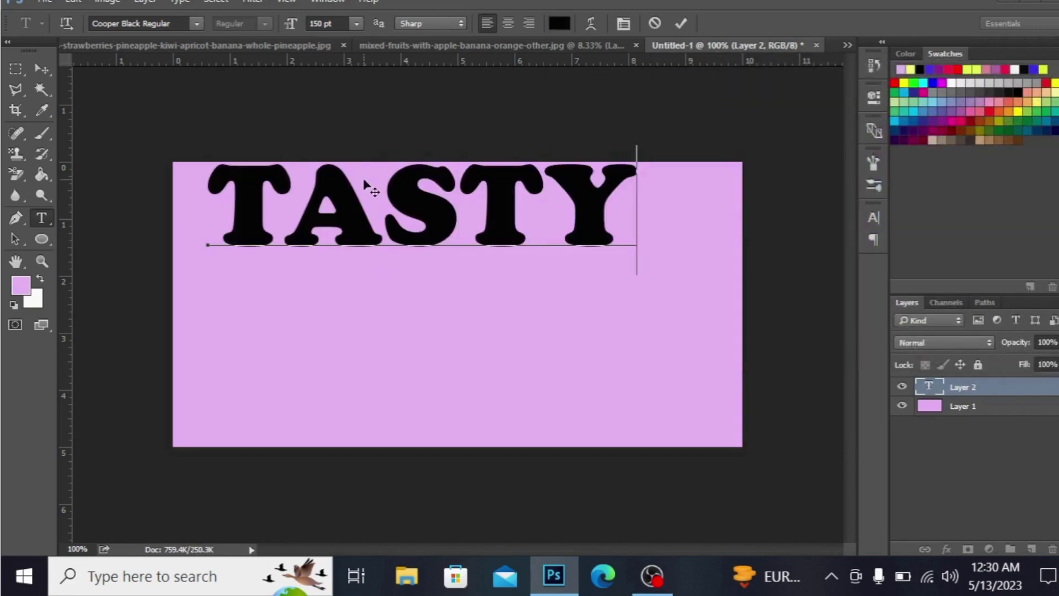
{"action": "key", "text": "Return"}
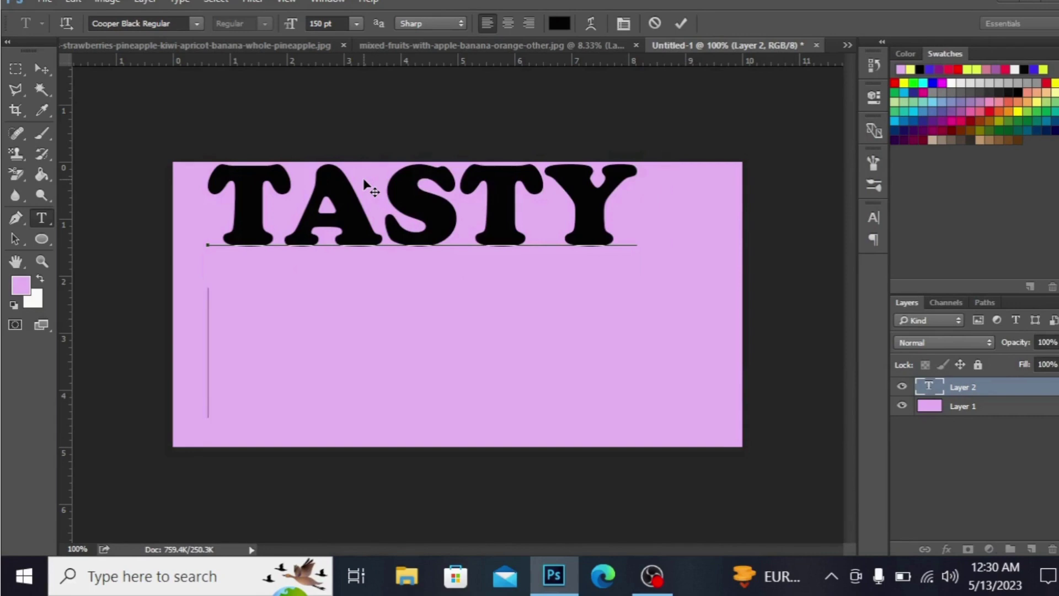
{"action": "type", "text": "FRUITS"}
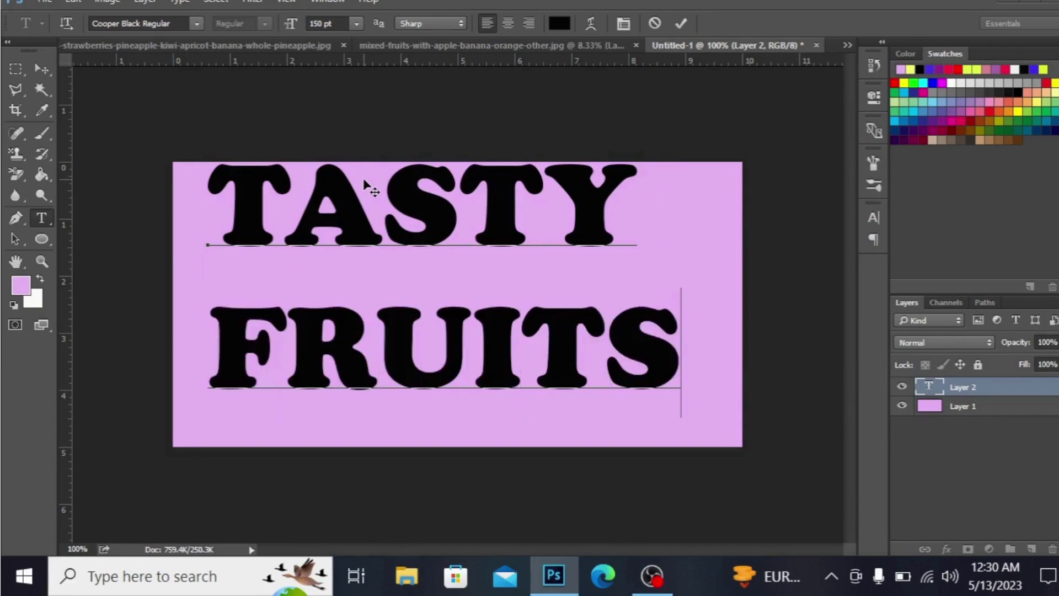
{"action": "left_click", "coordinate": [229, 322]}
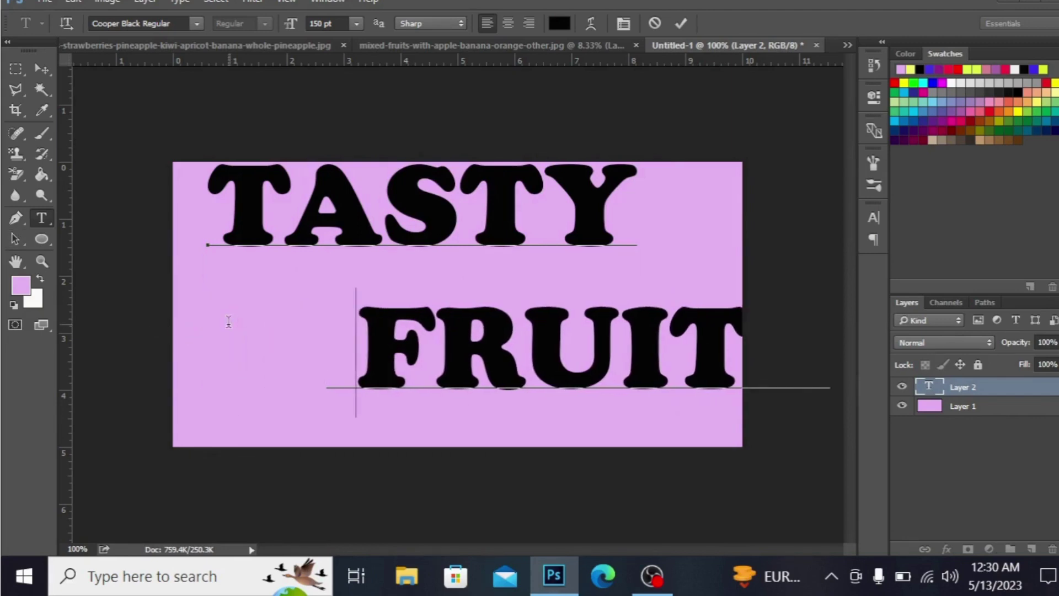
- Scale down and reposition the TASTY FRUITS text proportionally so both words fit across nearly the full canvas width
{"action": "left_click", "coordinate": [52, 69]}
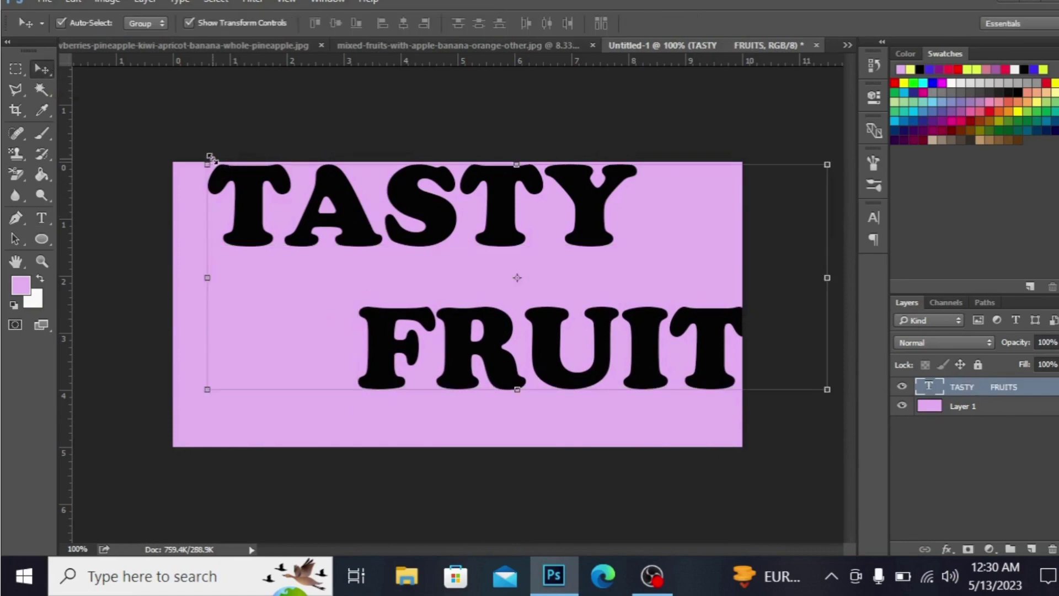
{"action": "left_click_drag", "start_coordinate": [212, 191], "coordinate": [290, 190]}
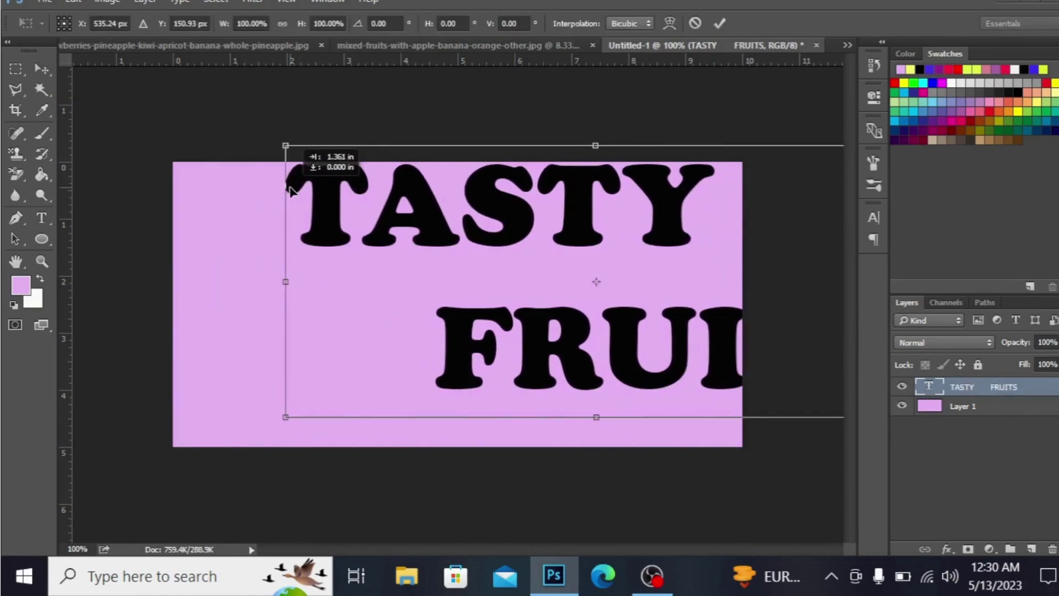
{"action": "left_click_drag", "start_coordinate": [285, 145], "coordinate": [429, 244]}
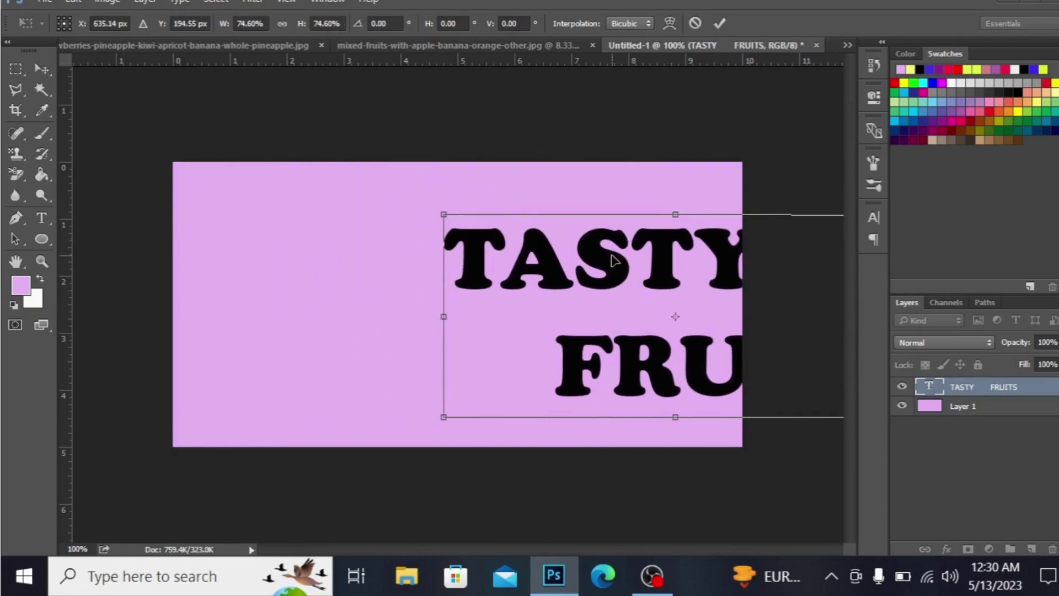
{"action": "left_click_drag", "start_coordinate": [613, 259], "coordinate": [380, 223]}
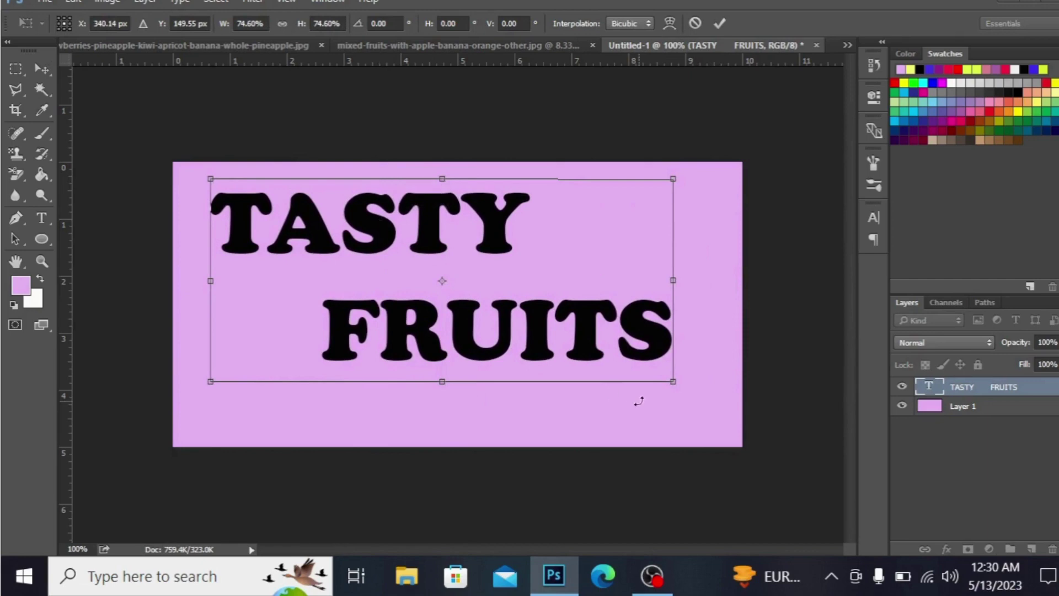
{"action": "left_click_drag", "start_coordinate": [678, 384], "coordinate": [733, 447]}
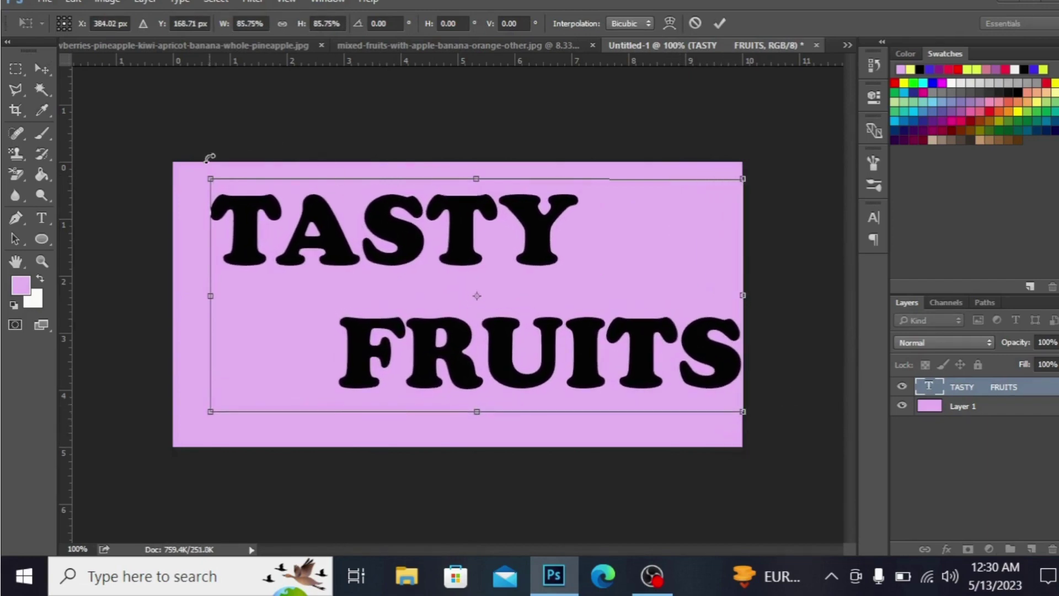
{"action": "left_click_drag", "start_coordinate": [211, 178], "coordinate": [187, 170]}
{"action": "key", "text": "Return"}
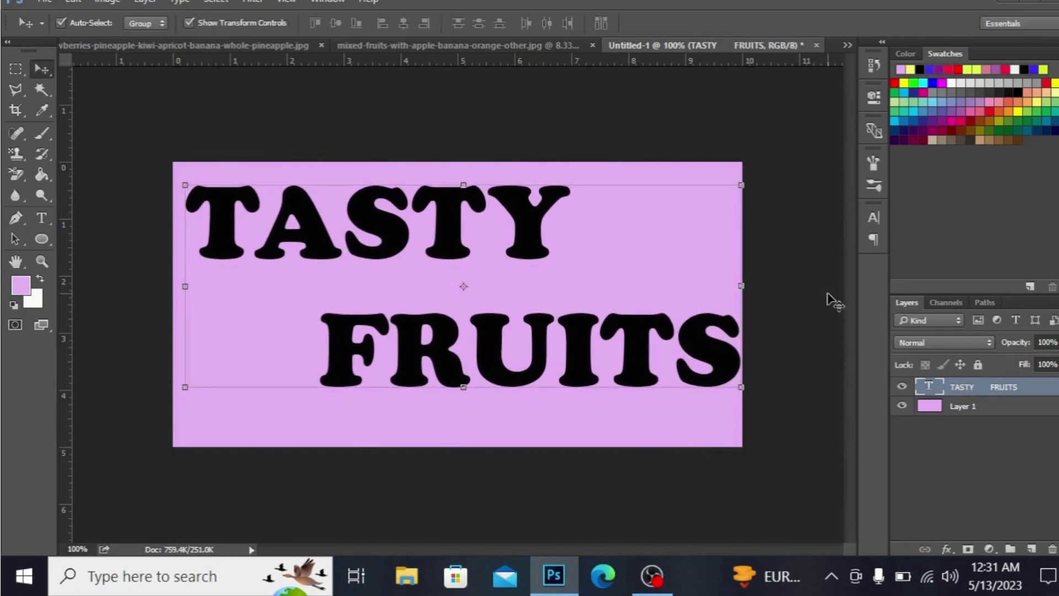
- Add a new layer above the TASTY FRUITS text and switch to the grapes-strawberries-pineapple image
{"action": "left_click", "coordinate": [1033, 549]}
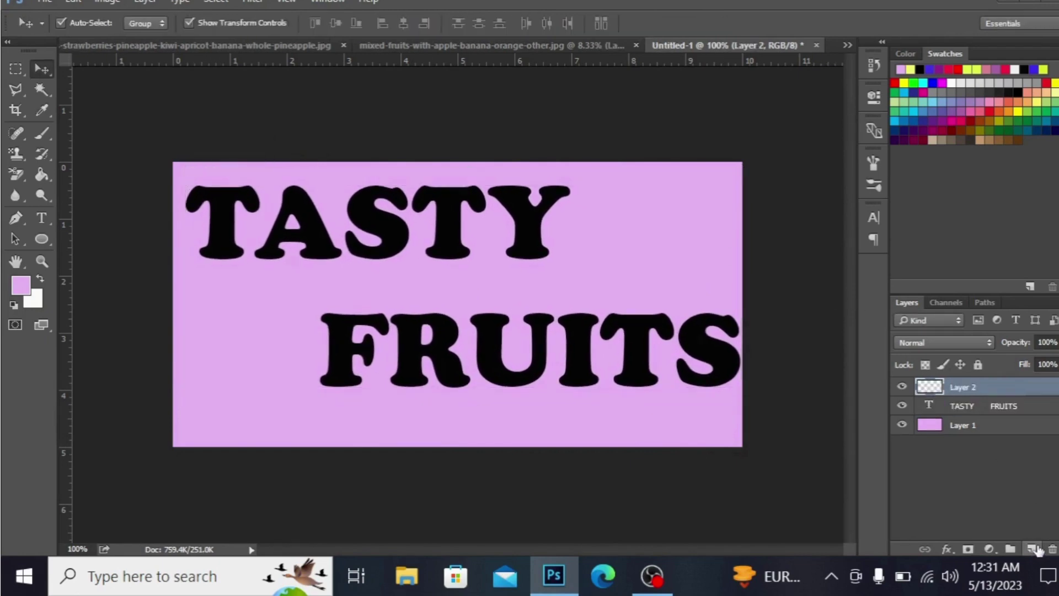
{"action": "left_click", "coordinate": [478, 41]}
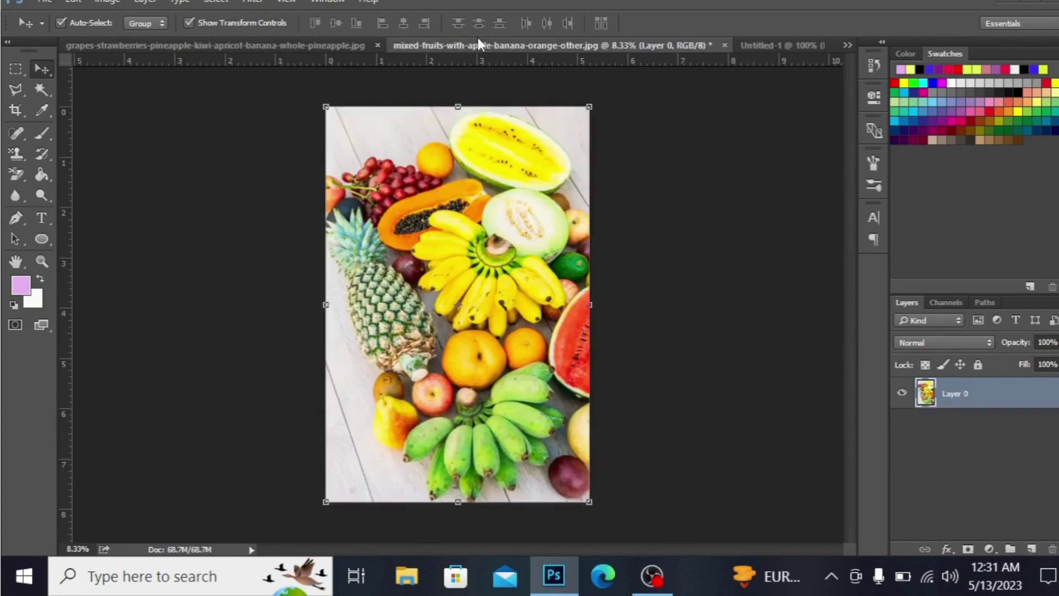
{"action": "left_click", "coordinate": [201, 43]}
{"action": "left_click", "coordinate": [638, 44]}
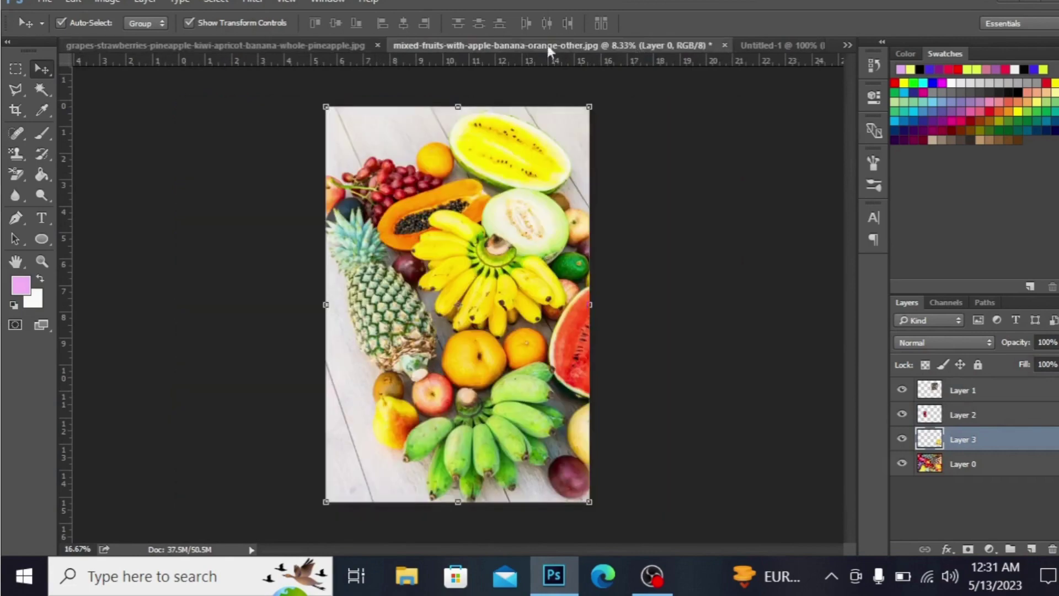
{"action": "left_click", "coordinate": [211, 42]}
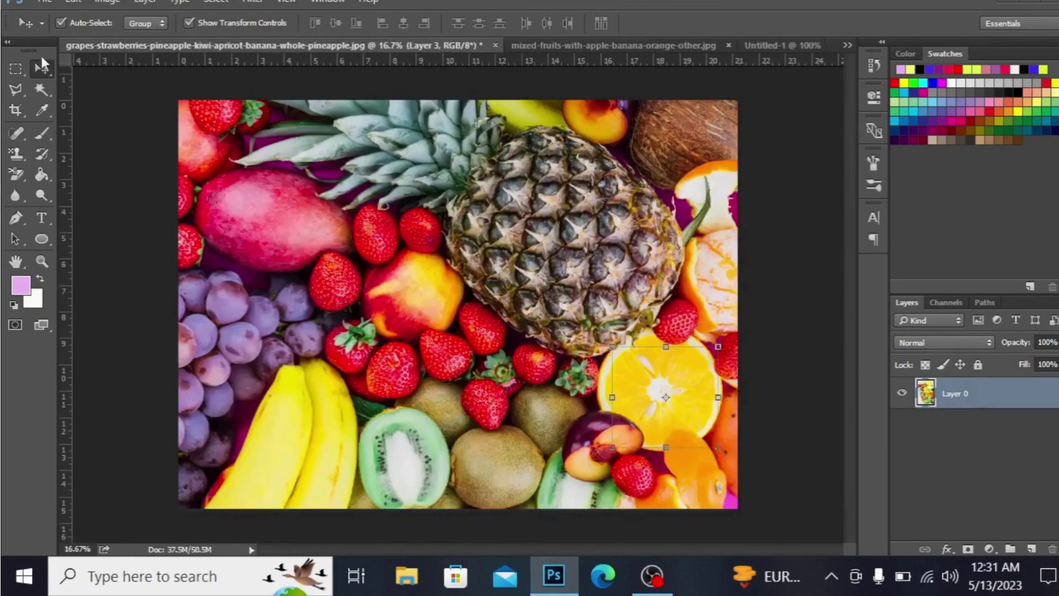
- Select a rectangular area of the pineapple's skin and copy it from Layer 0 to its own layer
{"action": "left_click", "coordinate": [16, 68]}
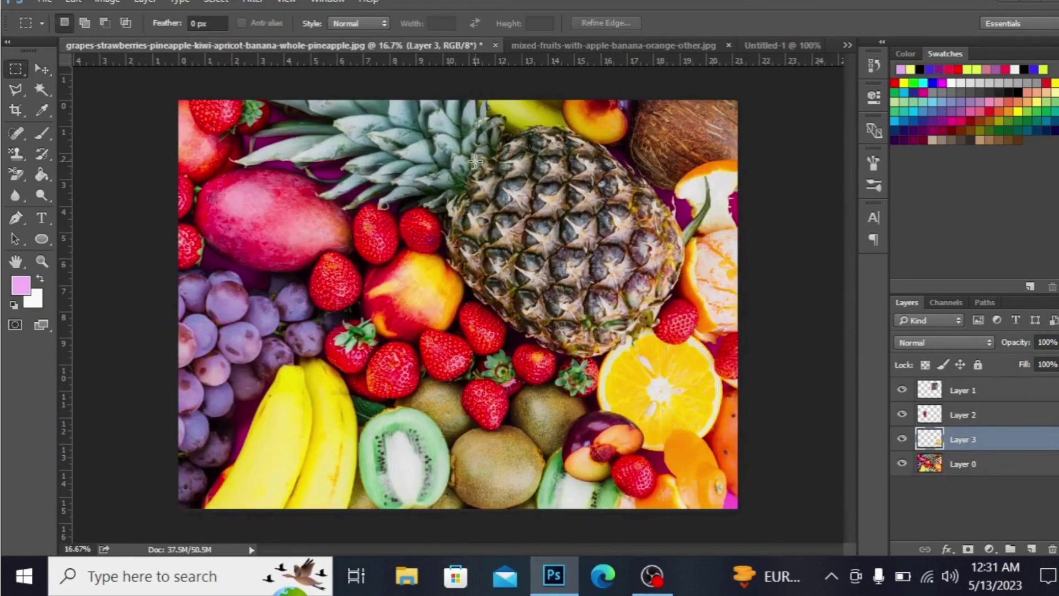
{"action": "left_click_drag", "start_coordinate": [476, 160], "coordinate": [627, 297]}
{"action": "left_click", "coordinate": [1005, 468]}
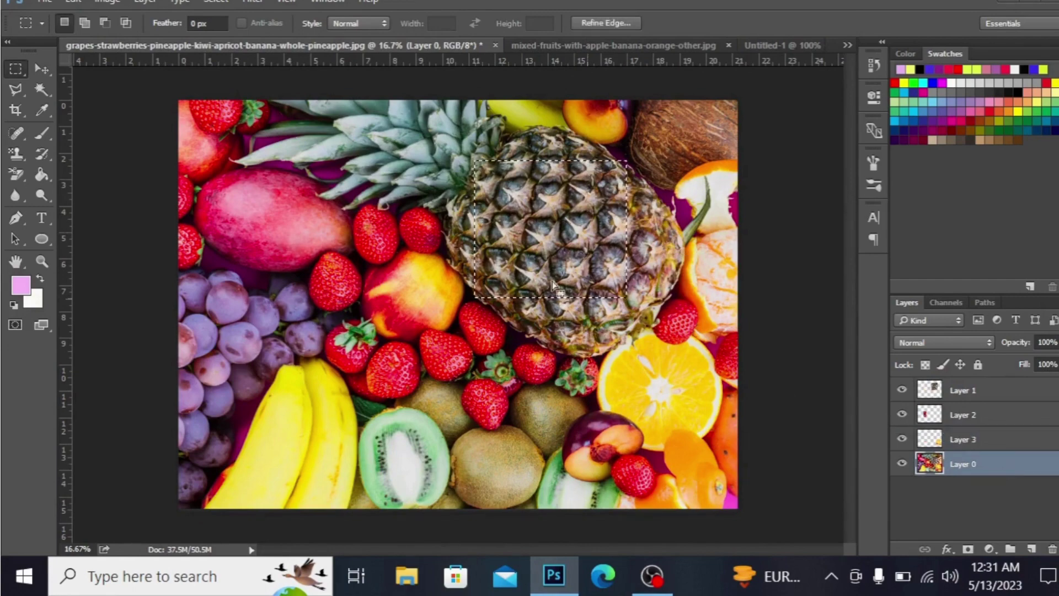
{"action": "right_click", "coordinate": [533, 219]}
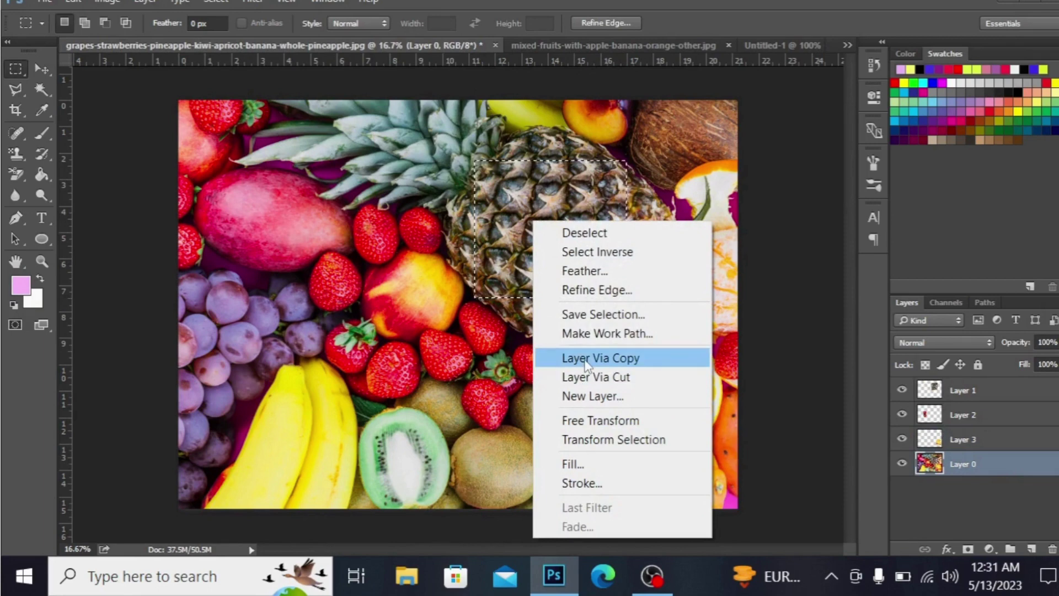
{"action": "left_click", "coordinate": [586, 361]}
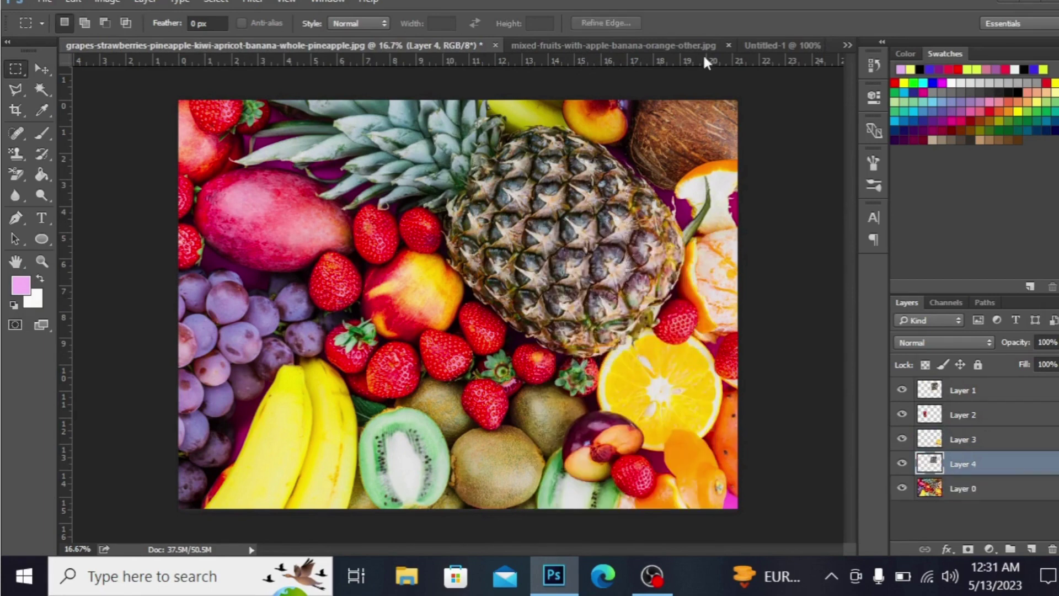
- Bring the copied pineapple piece into the Untitled-1 text document with the Move tool
{"action": "left_click", "coordinate": [760, 44]}
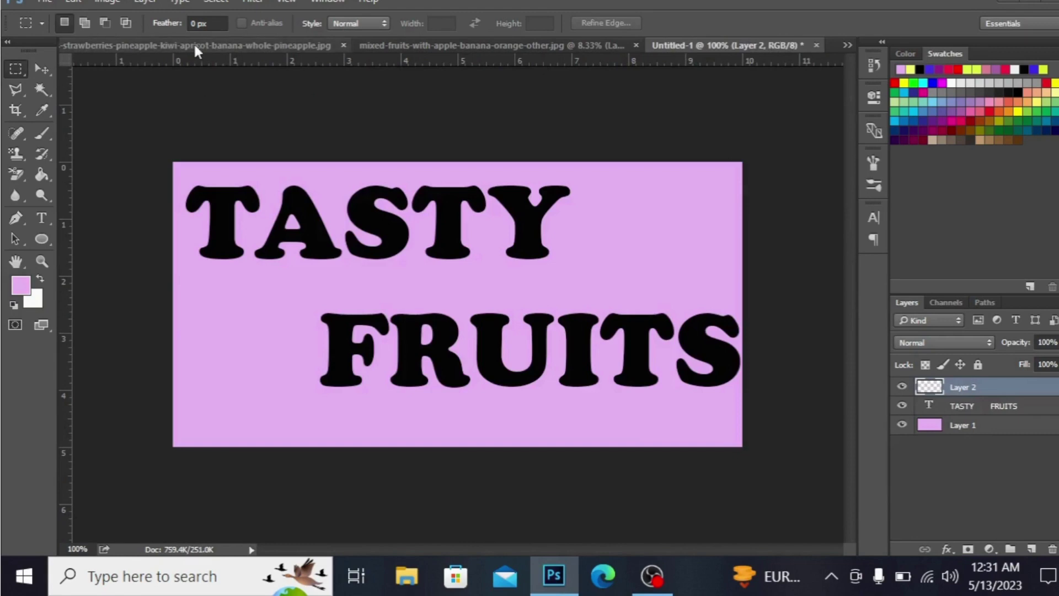
{"action": "left_click", "coordinate": [193, 45]}
{"action": "left_click", "coordinate": [41, 68]}
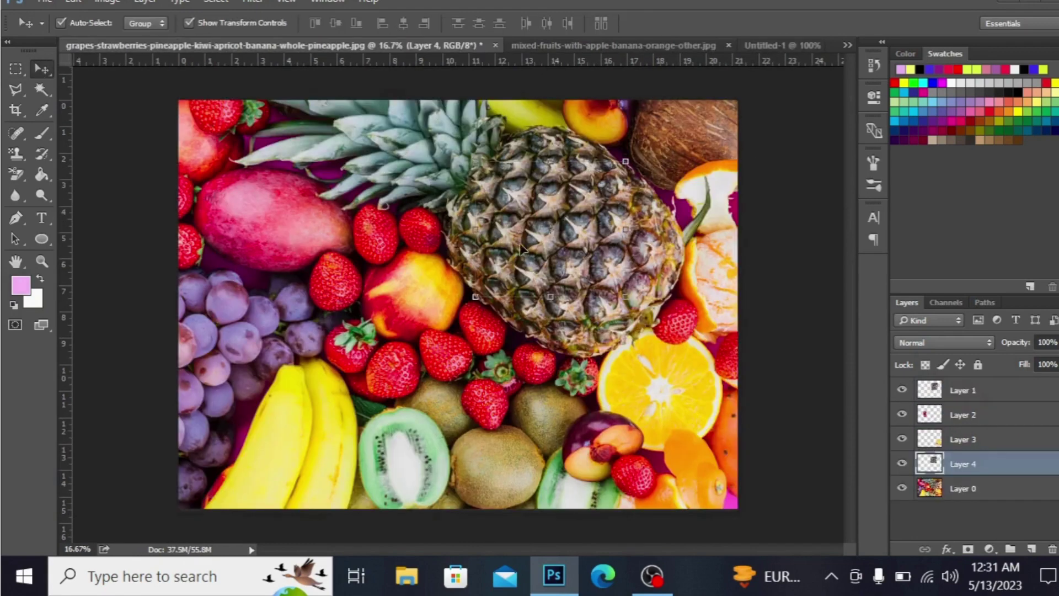
{"action": "left_click_drag", "start_coordinate": [556, 247], "coordinate": [234, 205]}
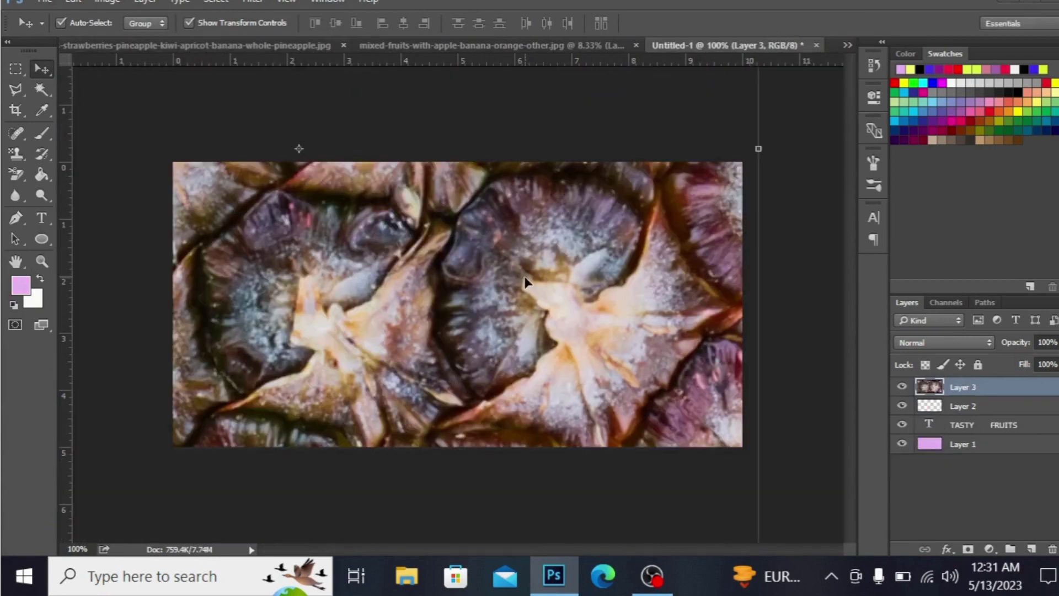
- Scale the pineapple piece proportionally to 52.92% and place it over the text canvas
{"action": "key", "text": "ctrl+minus"}
{"action": "key", "text": "ctrl+minus"}
{"action": "key", "text": "ctrl+minus"}
{"action": "key", "text": "ctrl+minus"}
{"action": "key", "text": "ctrl+minus"}
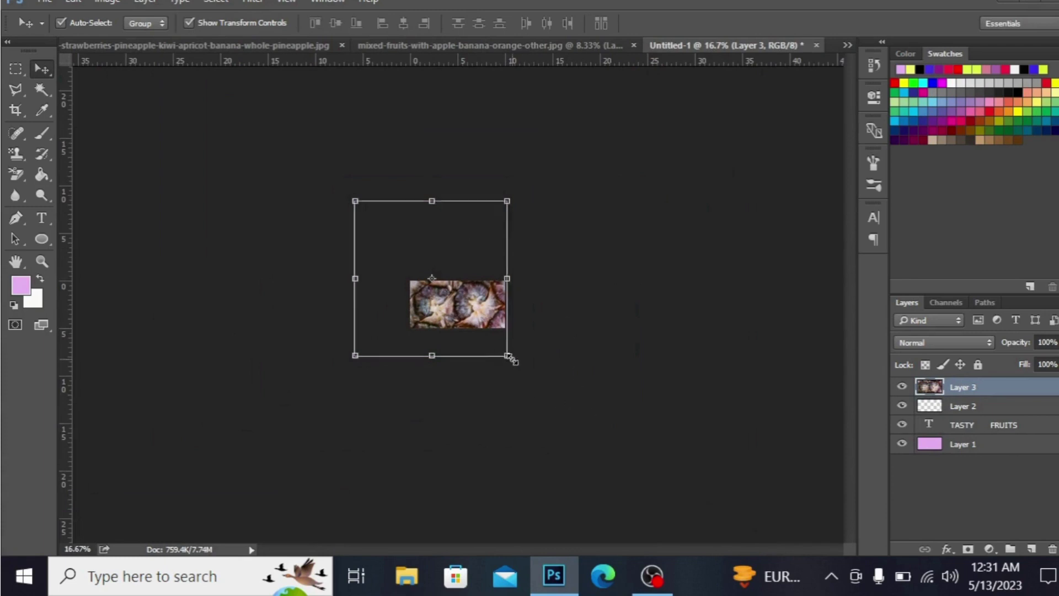
{"action": "left_click_drag", "start_coordinate": [507, 356], "coordinate": [436, 284]}
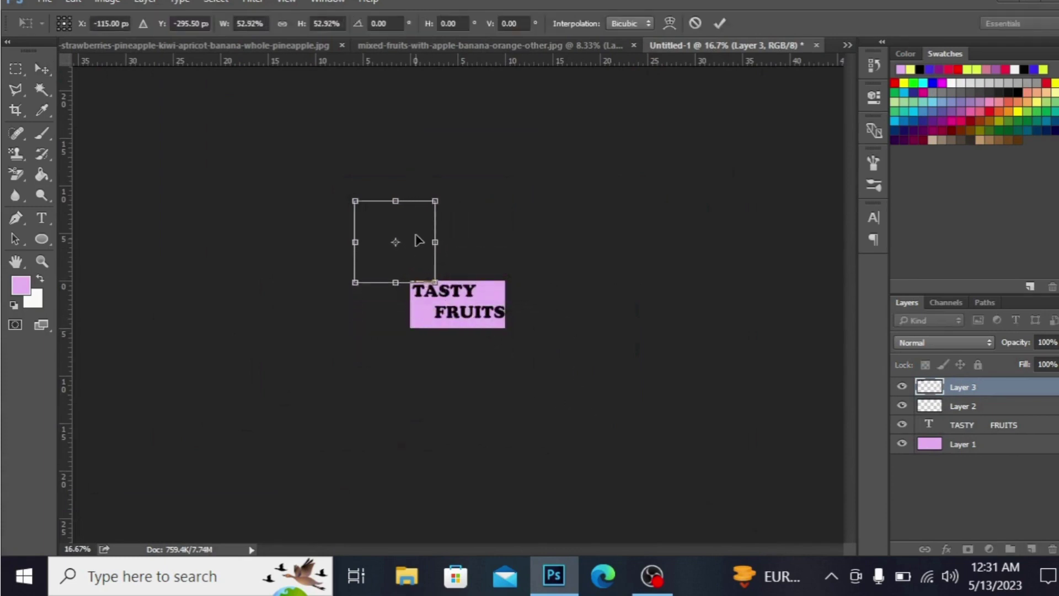
{"action": "left_click_drag", "start_coordinate": [419, 231], "coordinate": [478, 283]}
- Shrink the pineapple piece further and fit it exactly over the first letter T of TASTY
{"action": "scroll", "coordinate": [477, 283], "scroll_direction": "up", "scroll_amount": 3}
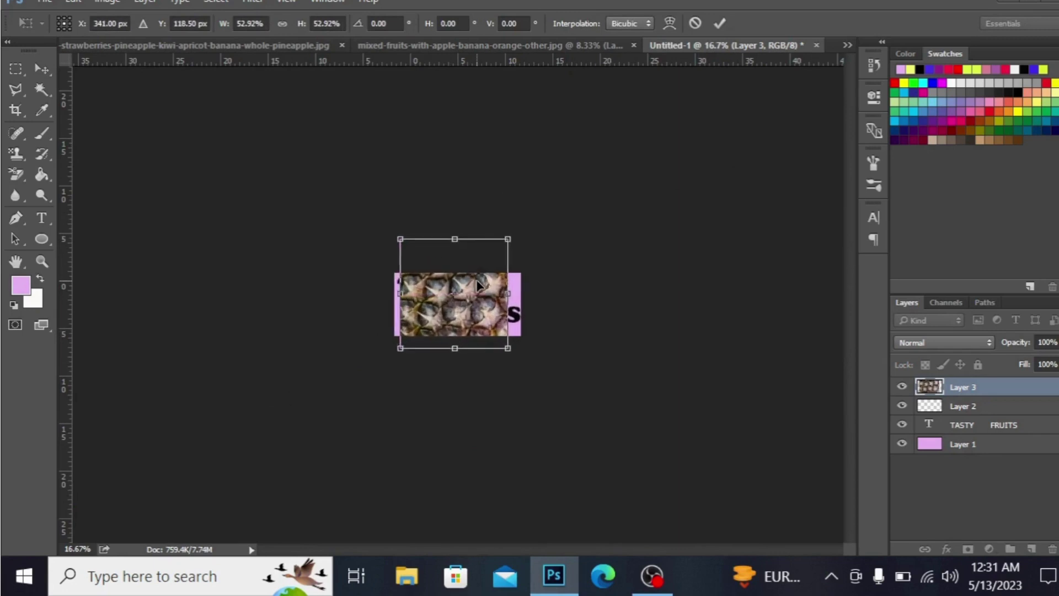
{"action": "scroll", "coordinate": [475, 279], "scroll_direction": "up", "scroll_amount": 1}
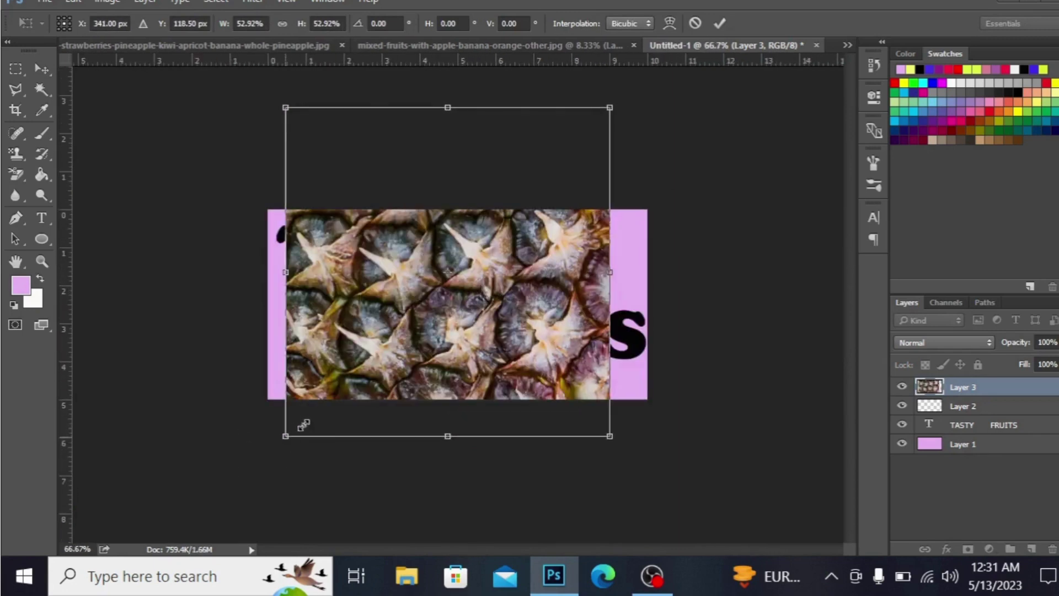
{"action": "left_click_drag", "start_coordinate": [287, 434], "coordinate": [467, 253]}
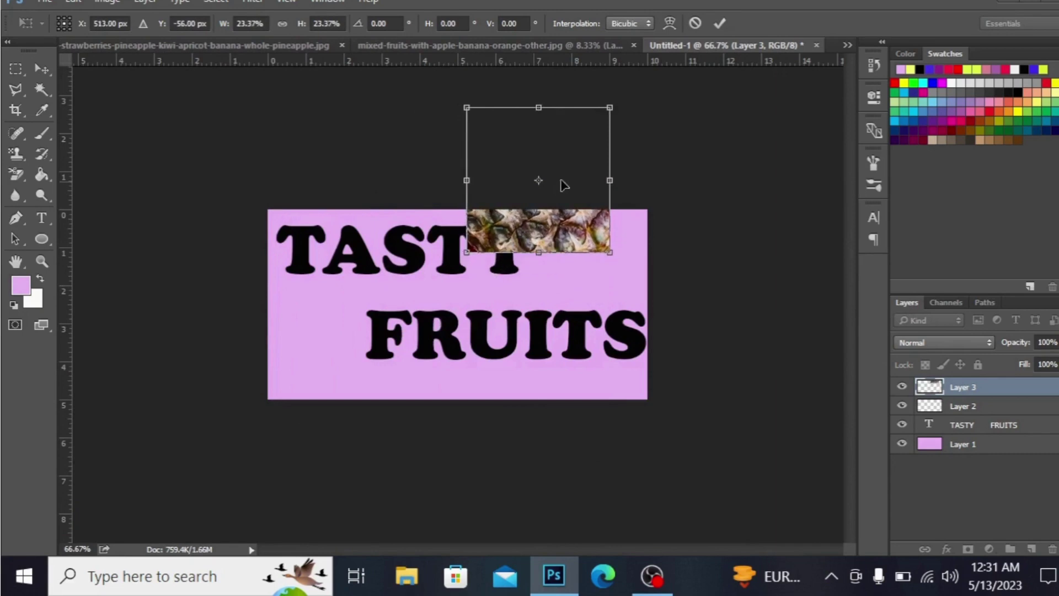
{"action": "left_click_drag", "start_coordinate": [574, 168], "coordinate": [461, 256]}
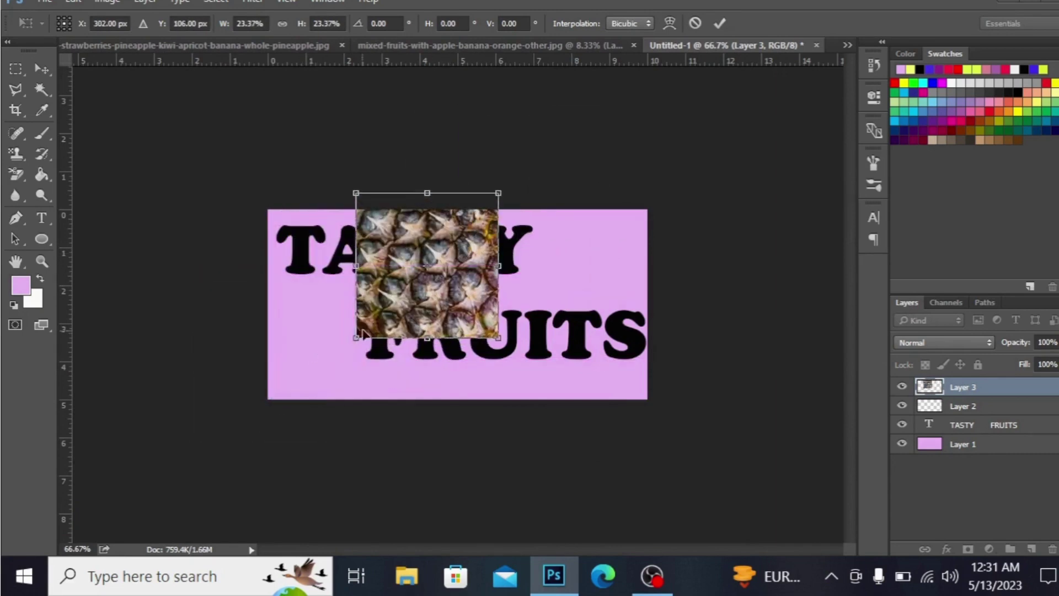
{"action": "left_click_drag", "start_coordinate": [349, 343], "coordinate": [444, 253]}
{"action": "left_click_drag", "start_coordinate": [493, 220], "coordinate": [323, 242]}
{"action": "key", "text": "Return"}
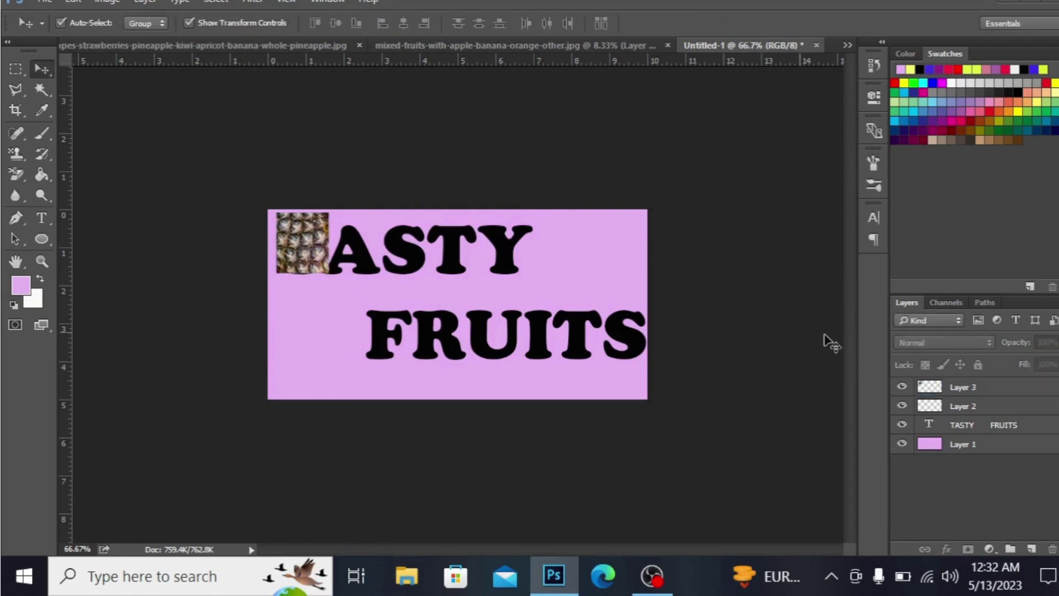
- Merge the pineapple piece with the empty Layer 2, clip it to the TASTY FRUITS text and deselect it
{"action": "key", "text": "ctrl+e"}
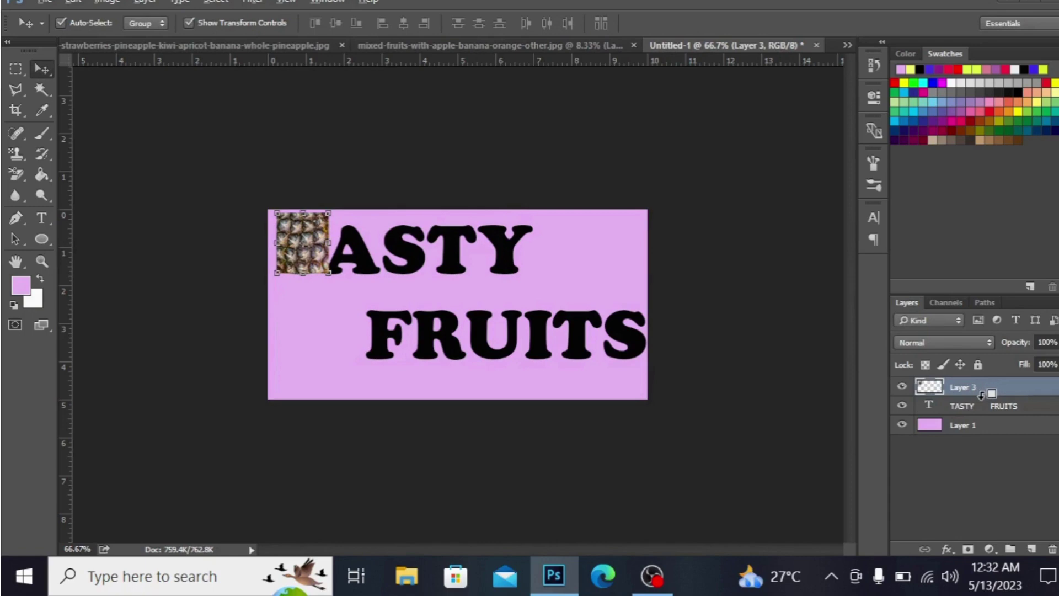
{"action": "left_click", "coordinate": [981, 395], "text": "alt"}
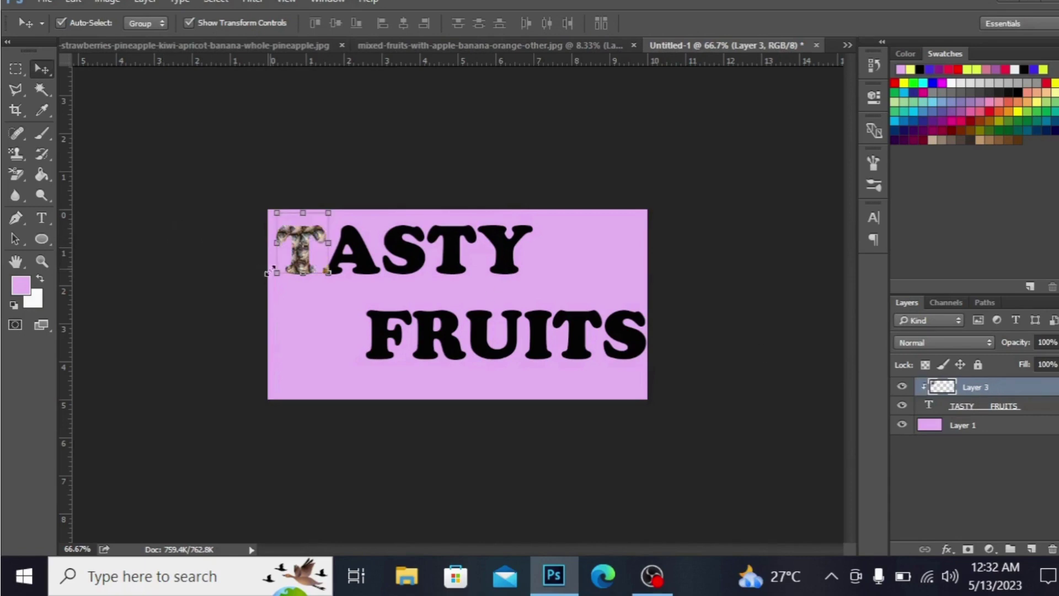
{"action": "key", "text": "ctrl+plus"}
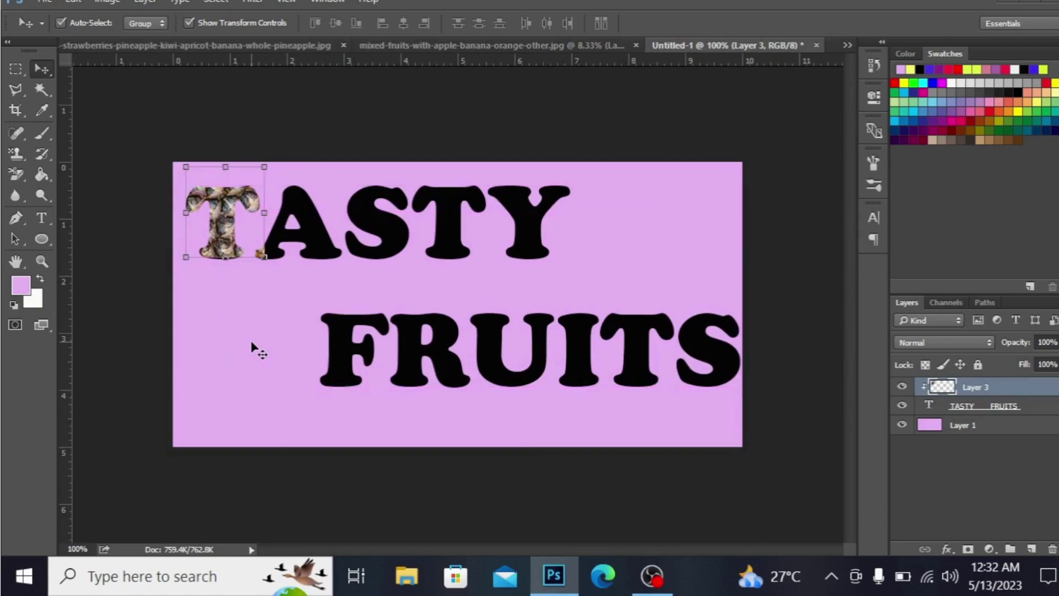
{"action": "left_click", "coordinate": [156, 220]}
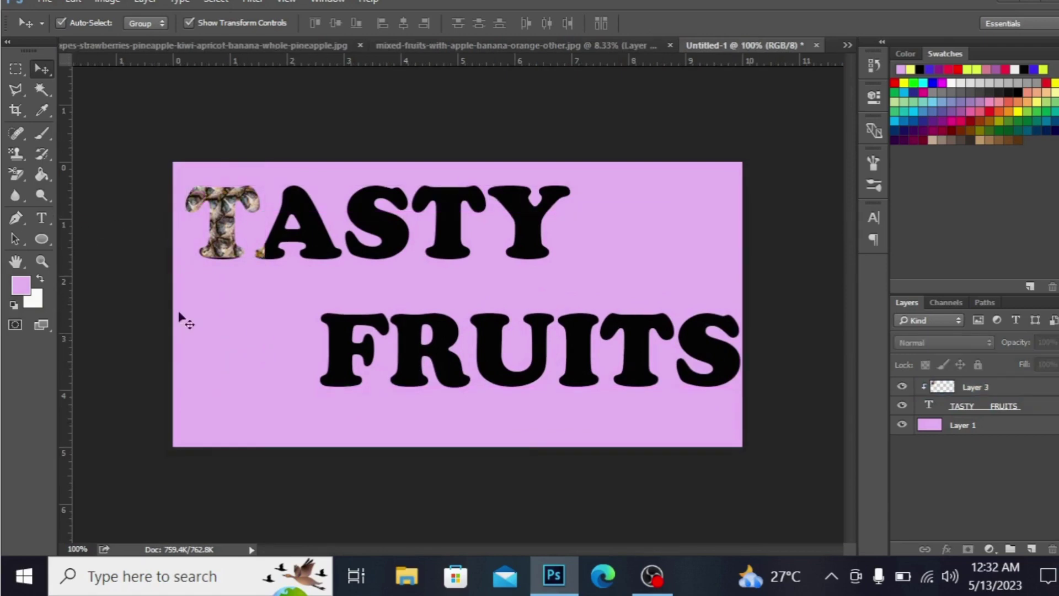
- Erase the pineapple remnant on the foot of the letter A from Layer 3 with the Background Eraser
{"action": "left_click", "coordinate": [16, 174]}
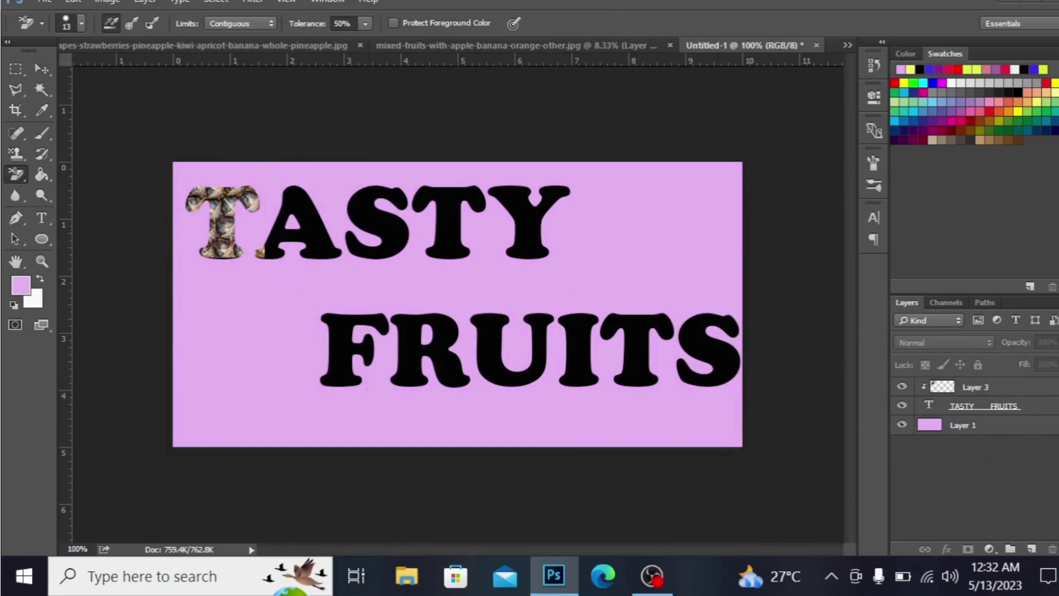
{"action": "left_click", "coordinate": [1031, 411]}
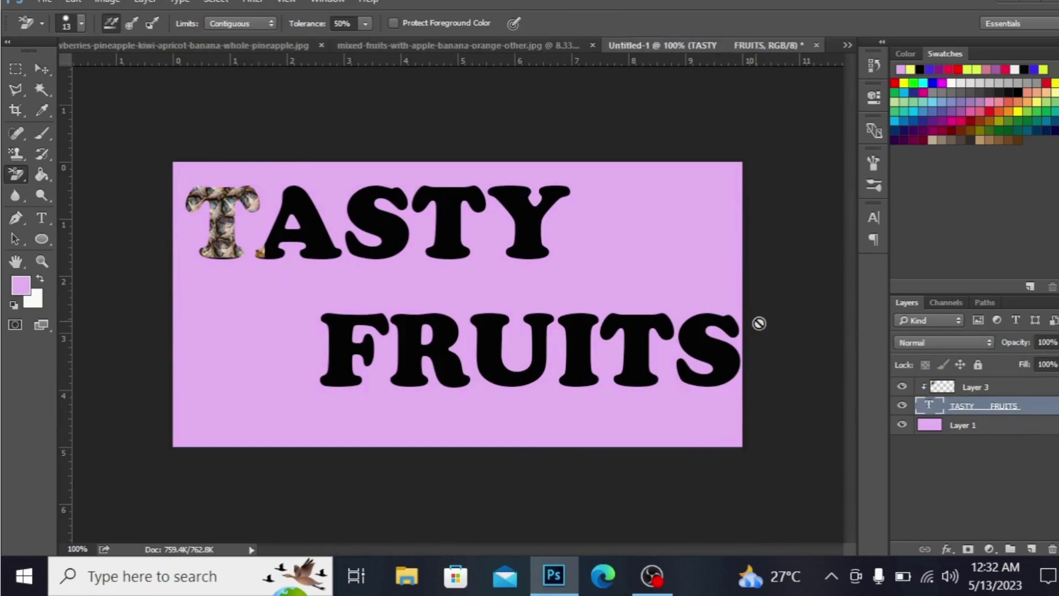
{"action": "left_click", "coordinate": [986, 391]}
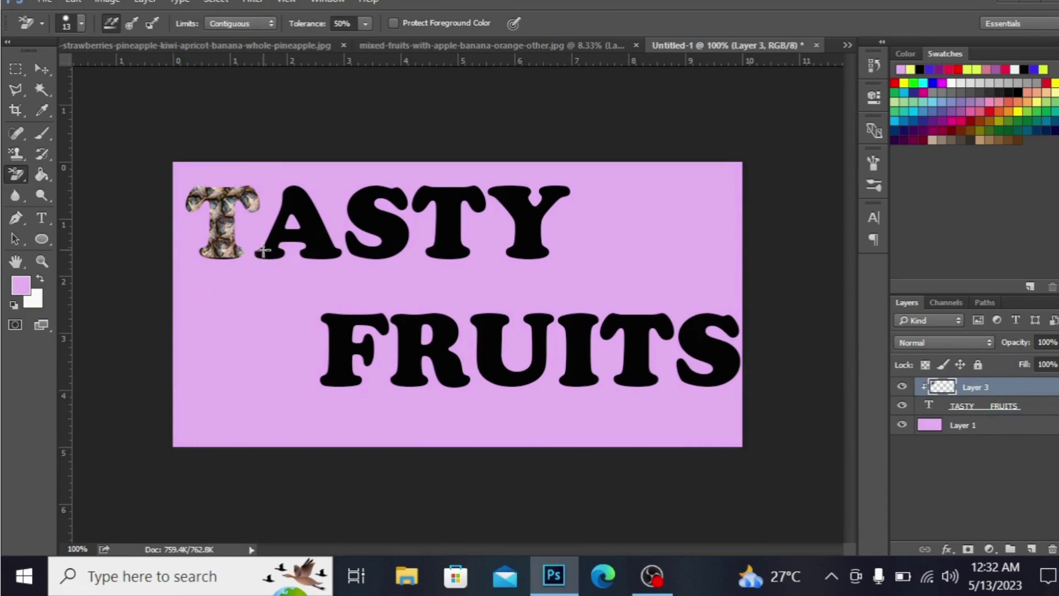
- In the mixed-fruits image, select a rectangle over the yellow bananas and copy it to its own layer
{"action": "left_click", "coordinate": [444, 45]}
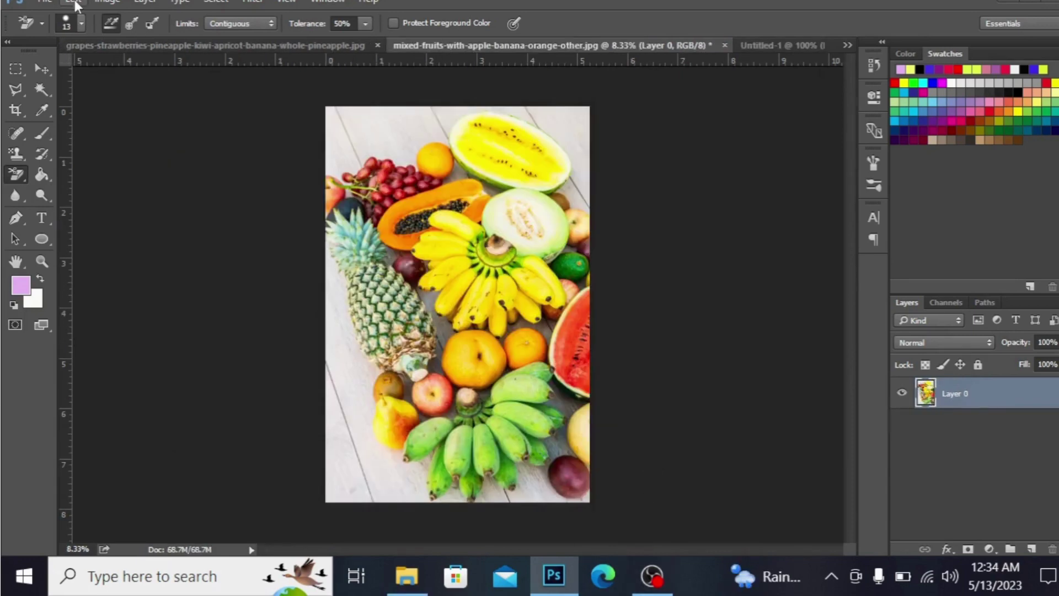
{"action": "left_click", "coordinate": [11, 75]}
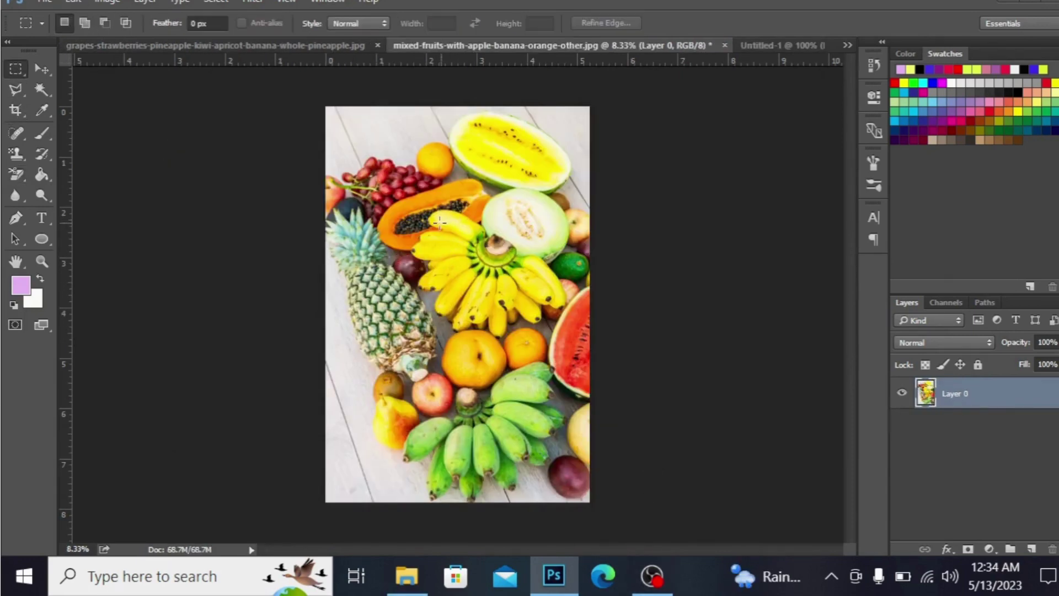
{"action": "left_click_drag", "start_coordinate": [440, 222], "coordinate": [531, 311]}
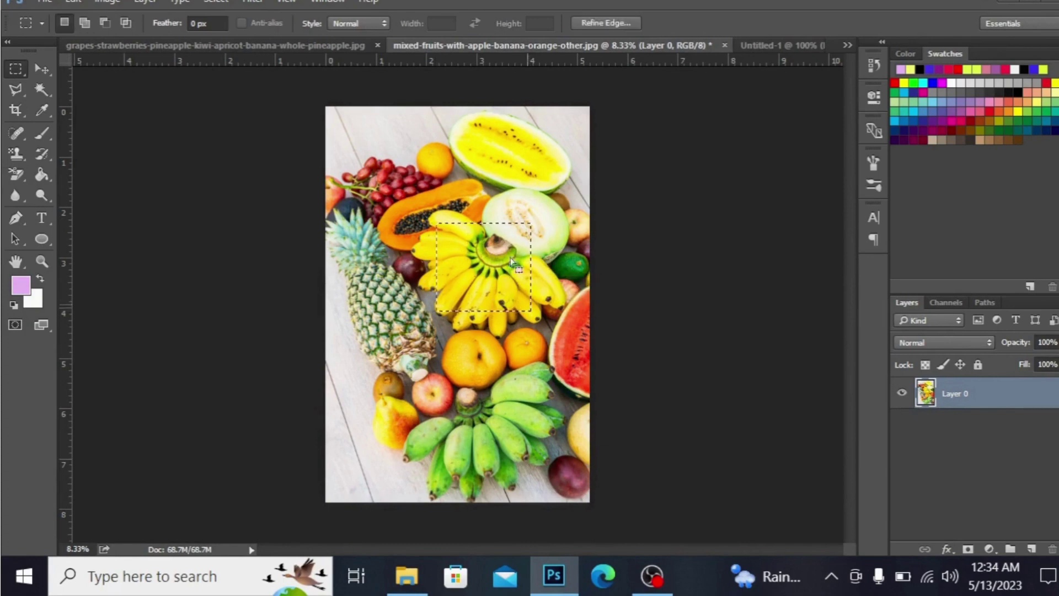
{"action": "right_click", "coordinate": [494, 238]}
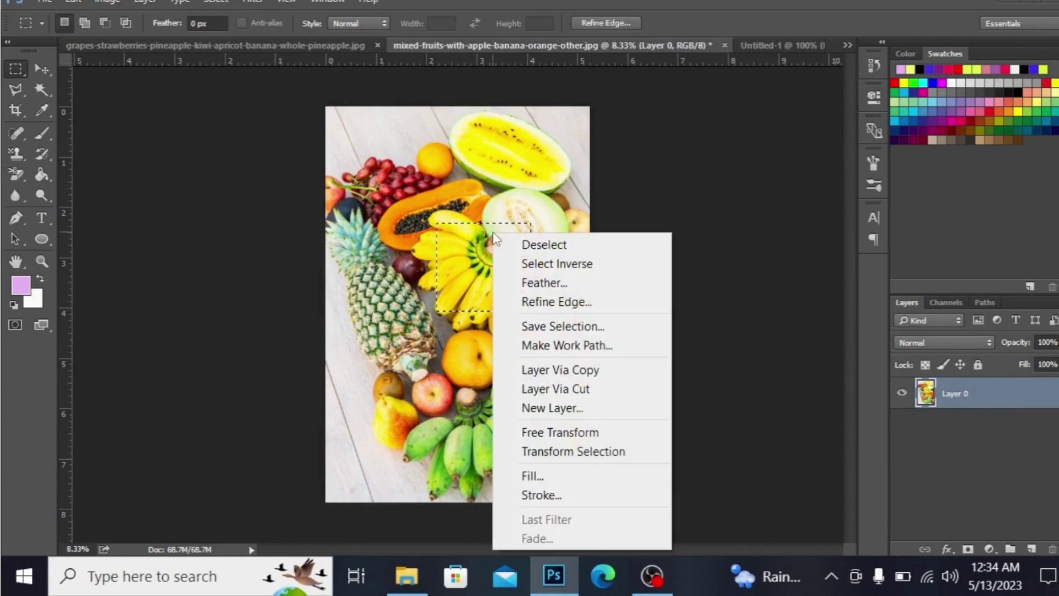
{"action": "left_click", "coordinate": [570, 374]}
- Bring the banana piece into the Untitled-1 document and scale it down to 24.26% over the text
{"action": "key", "text": "v"}
{"action": "left_click_drag", "start_coordinate": [472, 221], "coordinate": [418, 274]}
{"action": "key", "text": "ctrl+minus"}
{"action": "key", "text": "ctrl+minus"}
{"action": "key", "text": "ctrl+minus"}
{"action": "key", "text": "ctrl+minus"}
{"action": "key", "text": "ctrl+minus"}
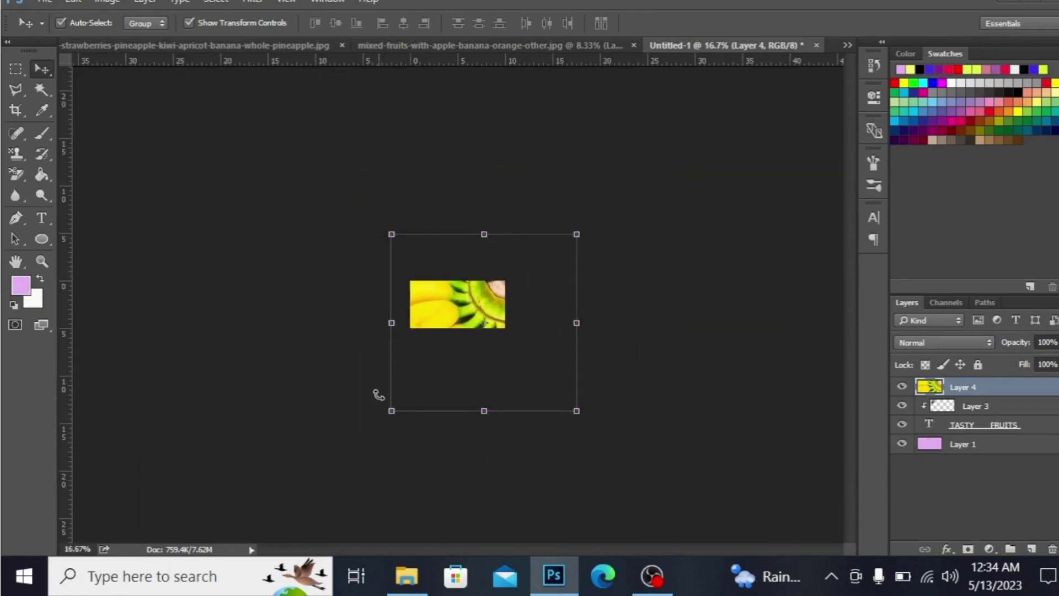
{"action": "left_click_drag", "start_coordinate": [393, 414], "coordinate": [452, 296]}
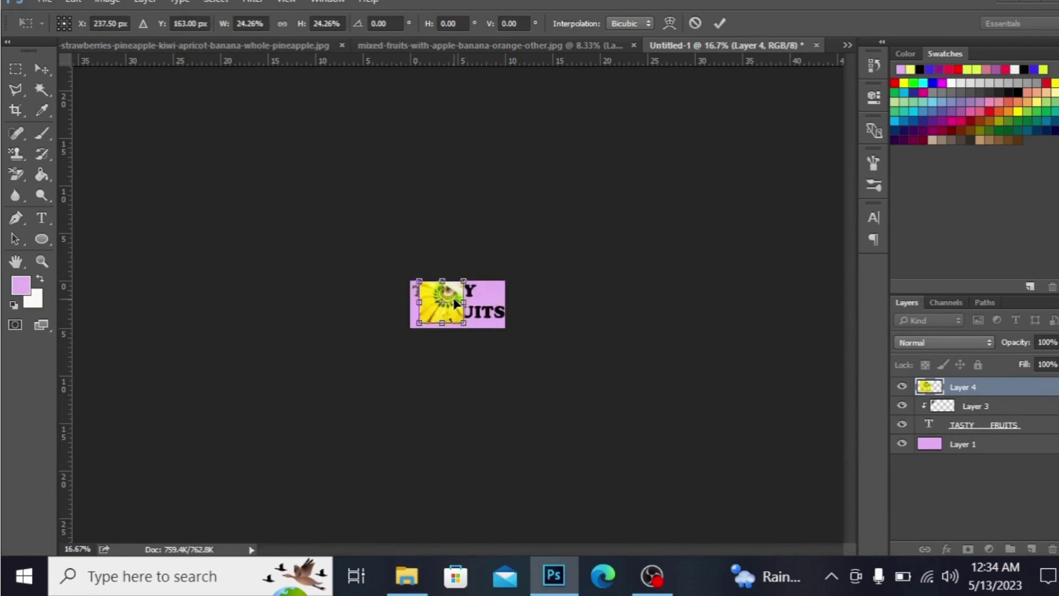
- Shrink the banana piece to about 6.5% and place it over the letter A of TASTY
{"action": "key", "text": "ctrl+plus"}
{"action": "key", "text": "ctrl+plus"}
{"action": "key", "text": "ctrl+plus"}
{"action": "key", "text": "ctrl+plus"}
{"action": "key", "text": "ctrl+plus"}
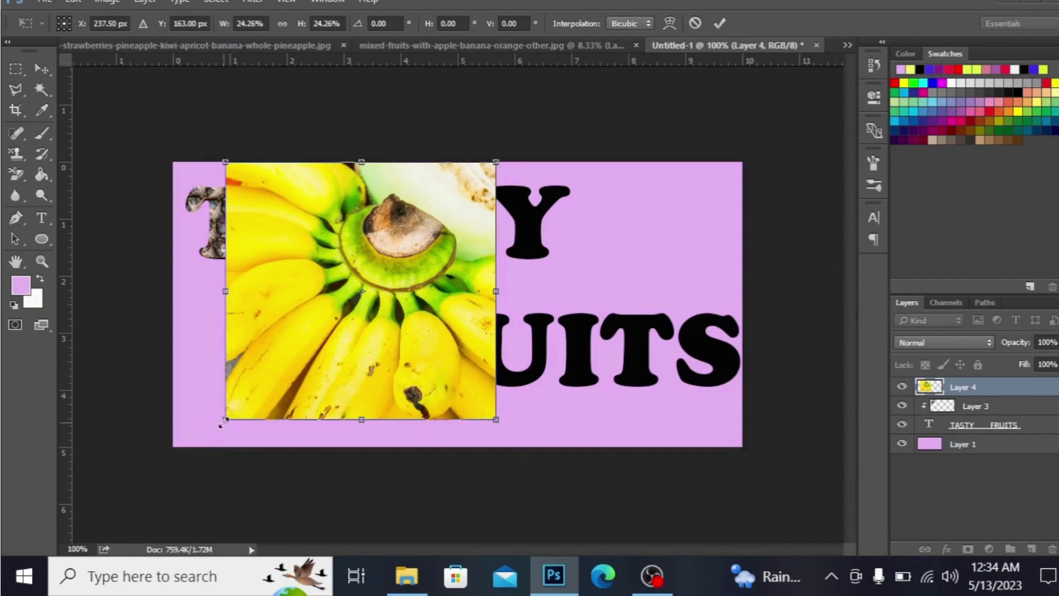
{"action": "left_click_drag", "start_coordinate": [223, 422], "coordinate": [428, 238]}
{"action": "left_click_drag", "start_coordinate": [478, 179], "coordinate": [307, 212]}
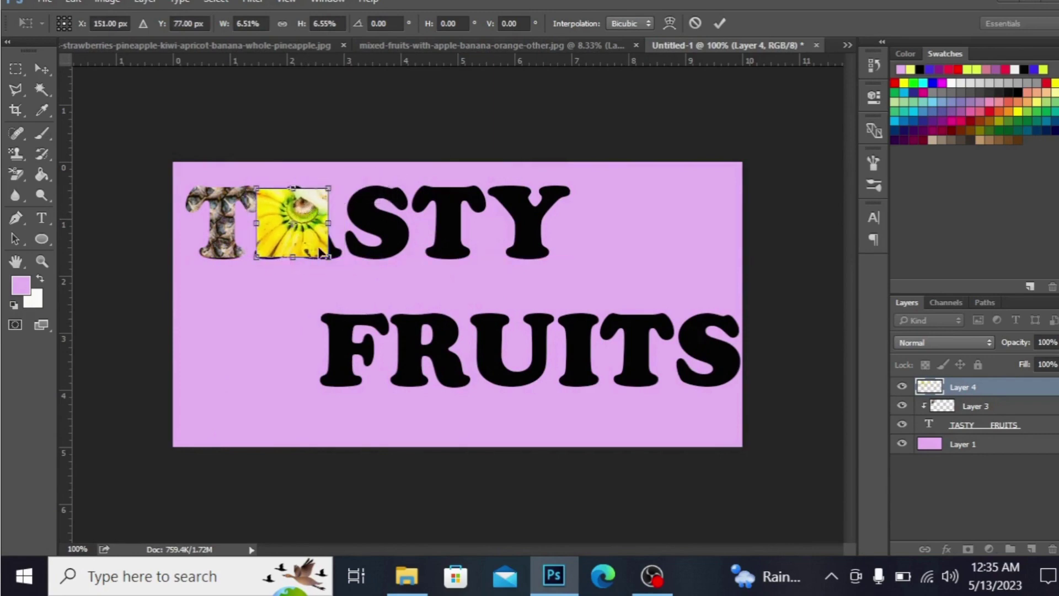
- Enlarge the banana piece to cover the whole letter A and clip it to the TASTY FRUITS text
{"action": "left_click_drag", "start_coordinate": [330, 257], "coordinate": [346, 277]}
{"action": "key", "text": "Return"}
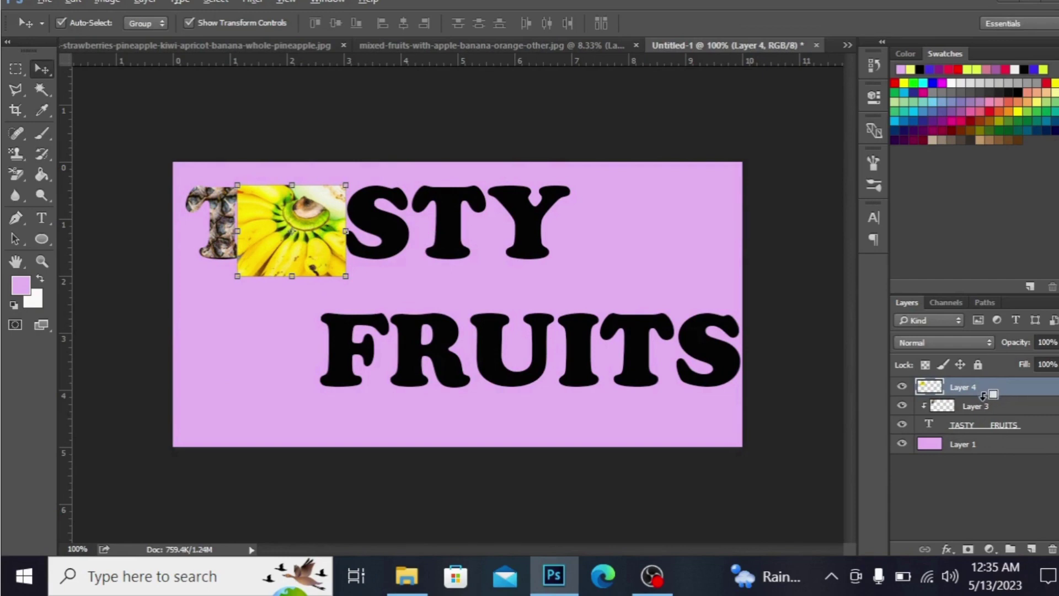
{"action": "left_click", "coordinate": [983, 395], "text": "alt"}
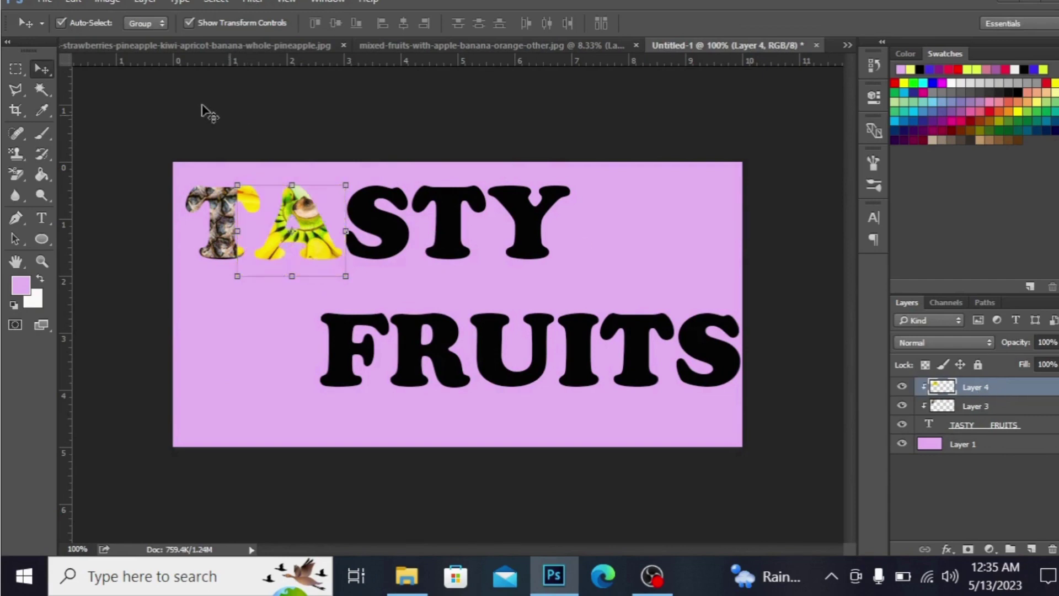
- Erase the banana piece's spill-over from the first T of TASTY with the Background Eraser on Layer 4
{"action": "left_click", "coordinate": [110, 186]}
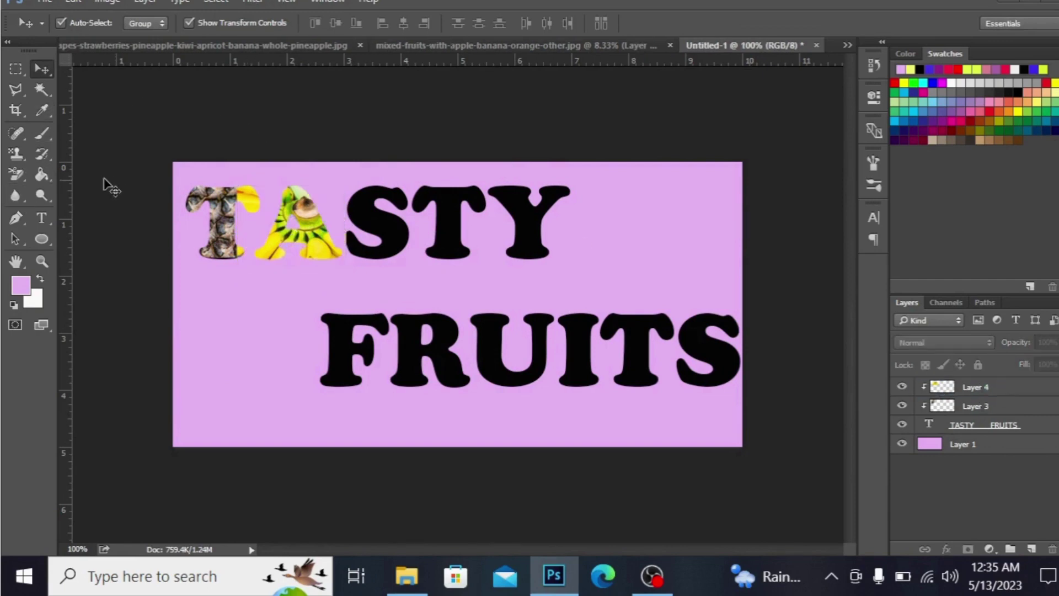
{"action": "left_click", "coordinate": [16, 174]}
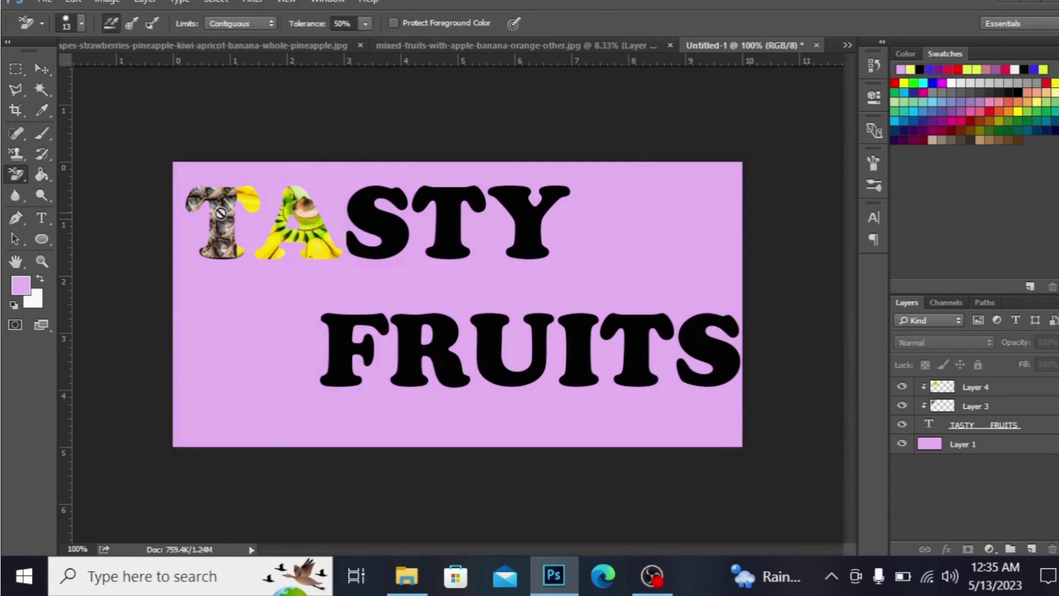
{"action": "left_click", "coordinate": [987, 388]}
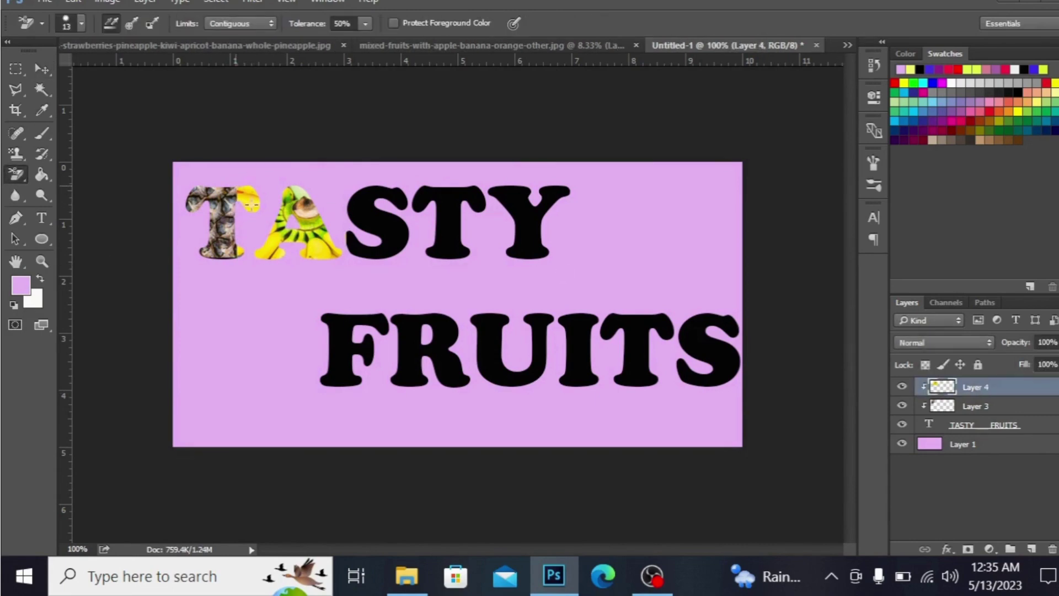
{"action": "mouse_move", "coordinate": [251, 203]}
{"action": "left_mouse_down"}
{"action": "mouse_move", "coordinate": [242, 190]}
{"action": "mouse_move", "coordinate": [232, 197]}
{"action": "left_mouse_up"}
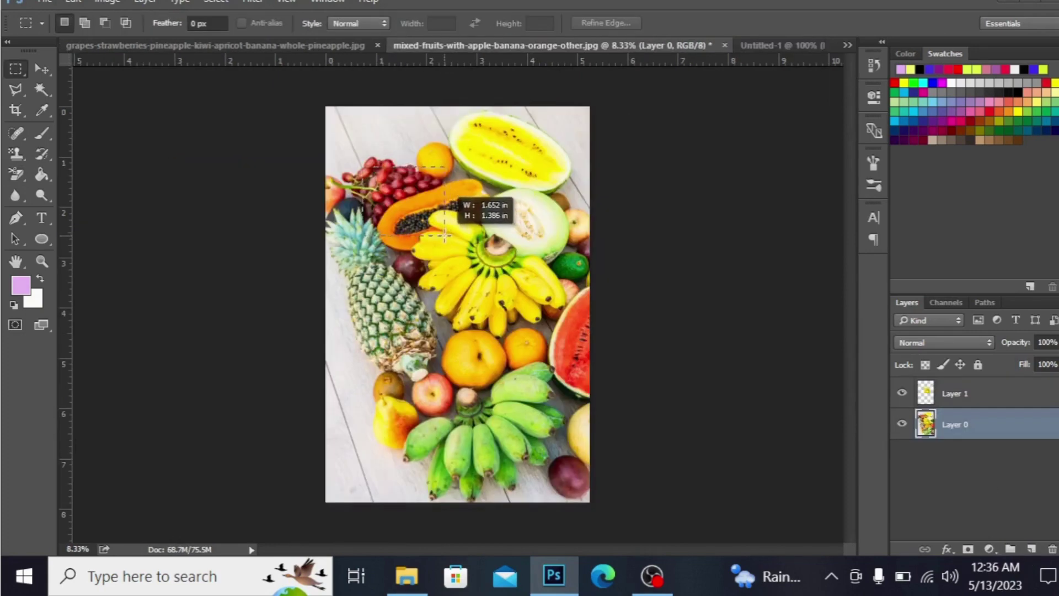
- Copy the selected grapes-and-papaya area to its own layer and bring it into the Untitled-1 document
{"action": "right_click", "coordinate": [391, 198]}
{"action": "left_click", "coordinate": [459, 334]}
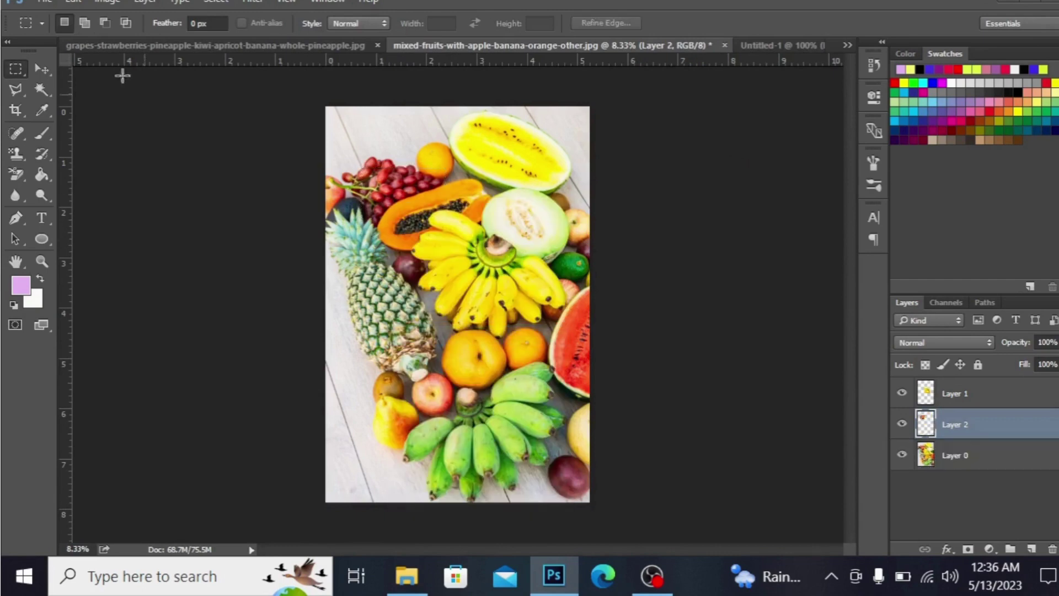
{"action": "left_click", "coordinate": [36, 69]}
{"action": "left_click_drag", "start_coordinate": [425, 193], "coordinate": [381, 227]}
- Scale the grapes-and-papaya piece down to about 15.5% and place it over the letter S of TASTY
{"action": "key", "text": "ctrl+minus"}
{"action": "key", "text": "ctrl+minus"}
{"action": "key", "text": "ctrl+minus"}
{"action": "key", "text": "ctrl+minus"}
{"action": "key", "text": "ctrl+minus"}
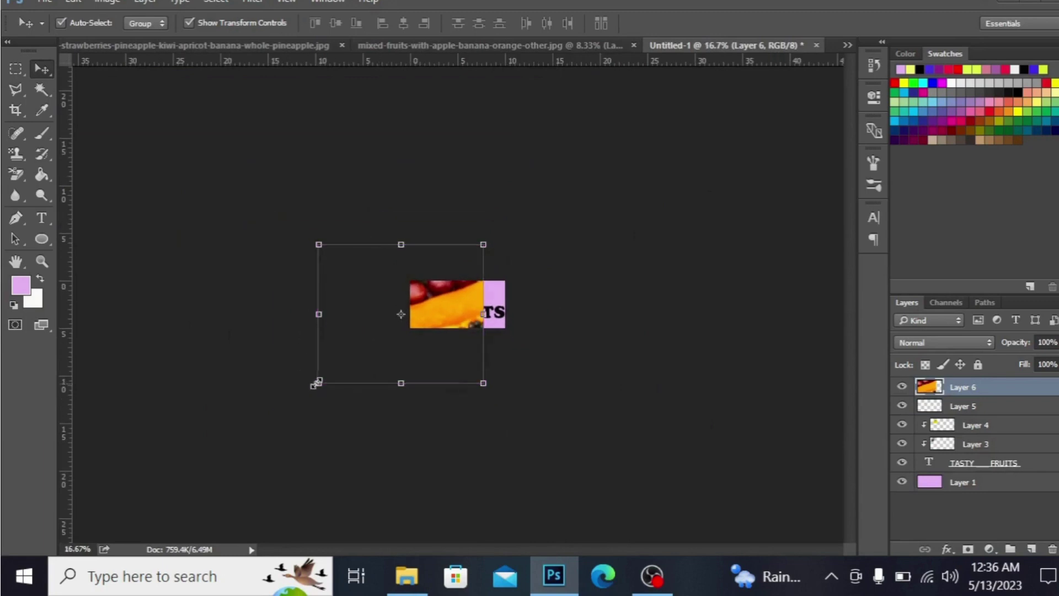
{"action": "left_click_drag", "start_coordinate": [317, 382], "coordinate": [452, 302]}
{"action": "left_click_drag", "start_coordinate": [472, 264], "coordinate": [465, 296]}
{"action": "key", "text": "ctrl+plus"}
{"action": "key", "text": "ctrl+plus"}
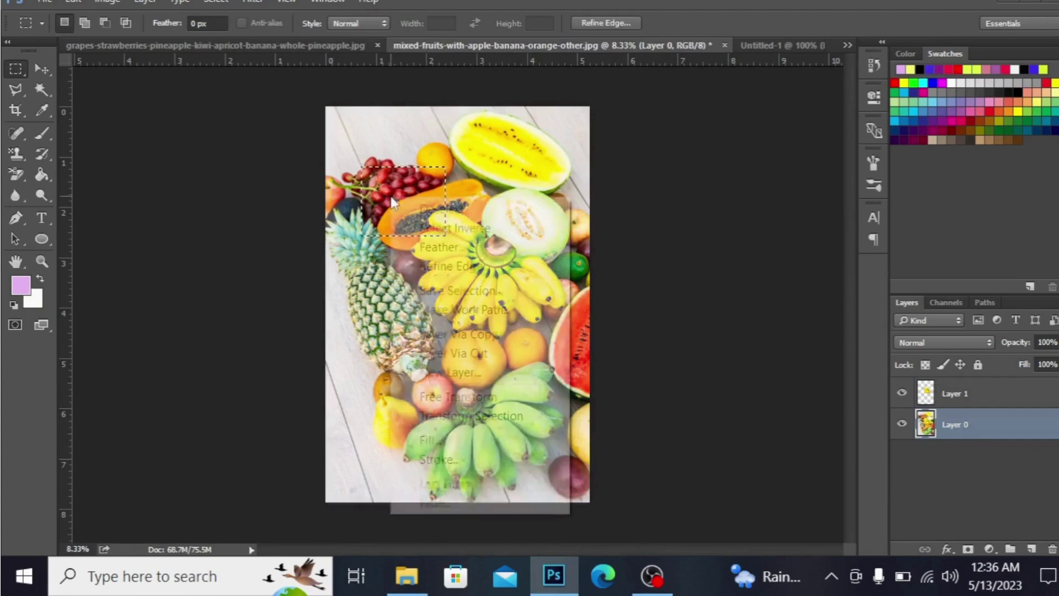
{"action": "right_click", "coordinate": [480, 196]}
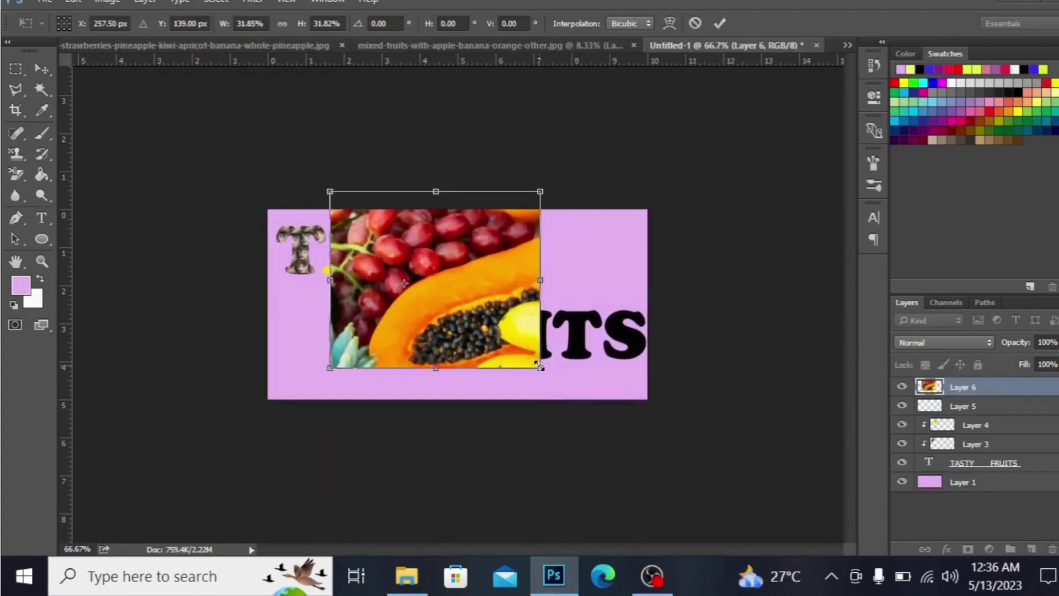
{"action": "left_click_drag", "start_coordinate": [538, 364], "coordinate": [430, 276]}
{"action": "left_click_drag", "start_coordinate": [394, 223], "coordinate": [411, 241]}
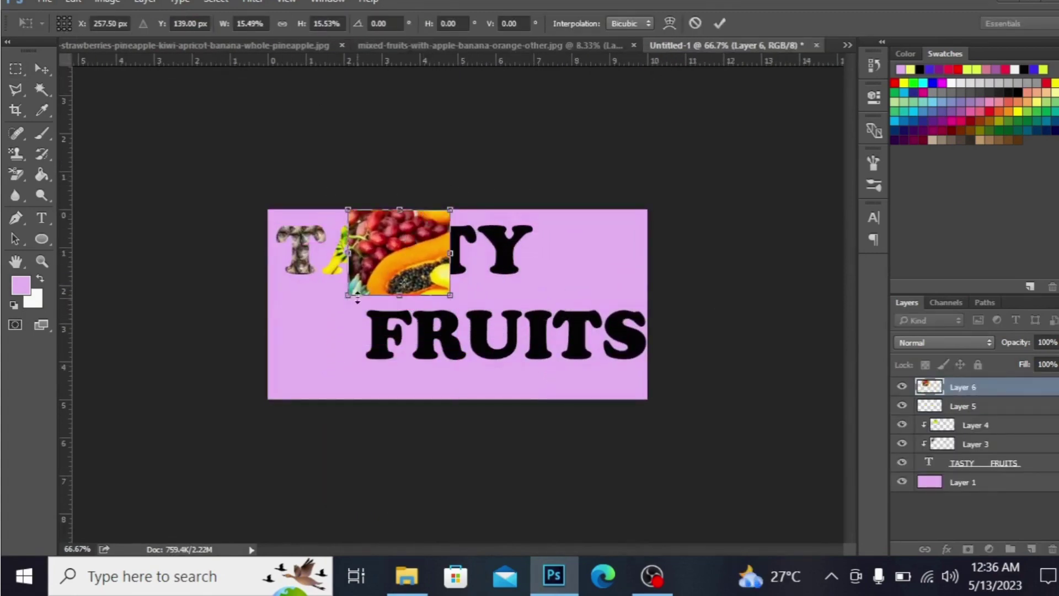
- Clip the grapes-and-papaya piece to the text, fitted to the S of TASTY, and erase its overflow beside that letter
{"action": "left_click_drag", "start_coordinate": [348, 295], "coordinate": [380, 269]}
{"action": "left_click_drag", "start_coordinate": [429, 244], "coordinate": [419, 221]}
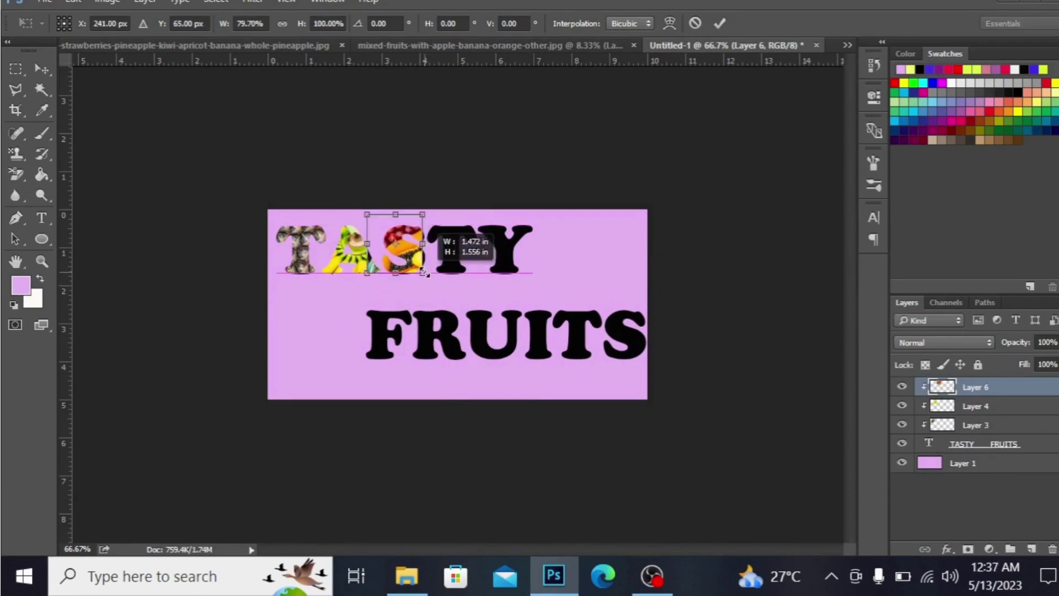
{"action": "left_click_drag", "start_coordinate": [433, 243], "coordinate": [429, 243]}
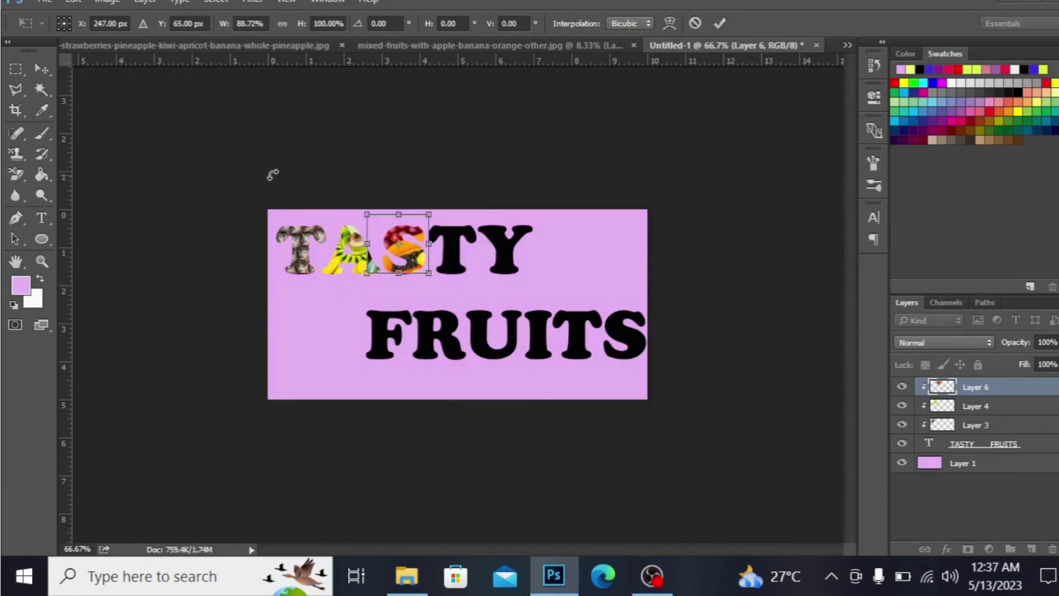
{"action": "left_click", "coordinate": [16, 175]}
{"action": "left_click", "coordinate": [442, 220]}
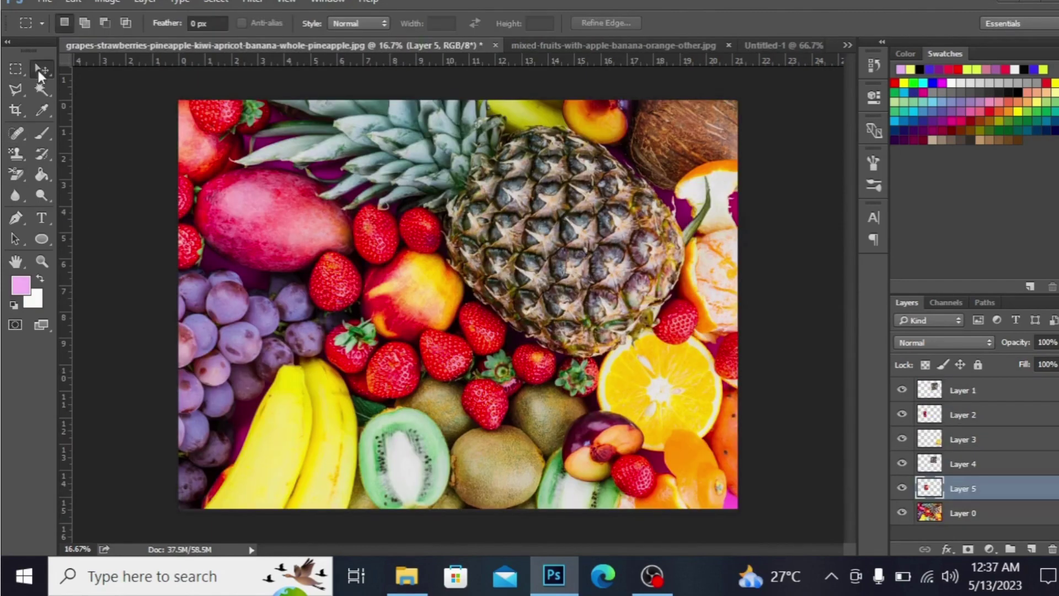
- Place the strawberry piece from the grapes-strawberries image over the second T of TASTY in Untitled-1 and clip it to the text
{"action": "left_click", "coordinate": [38, 71]}
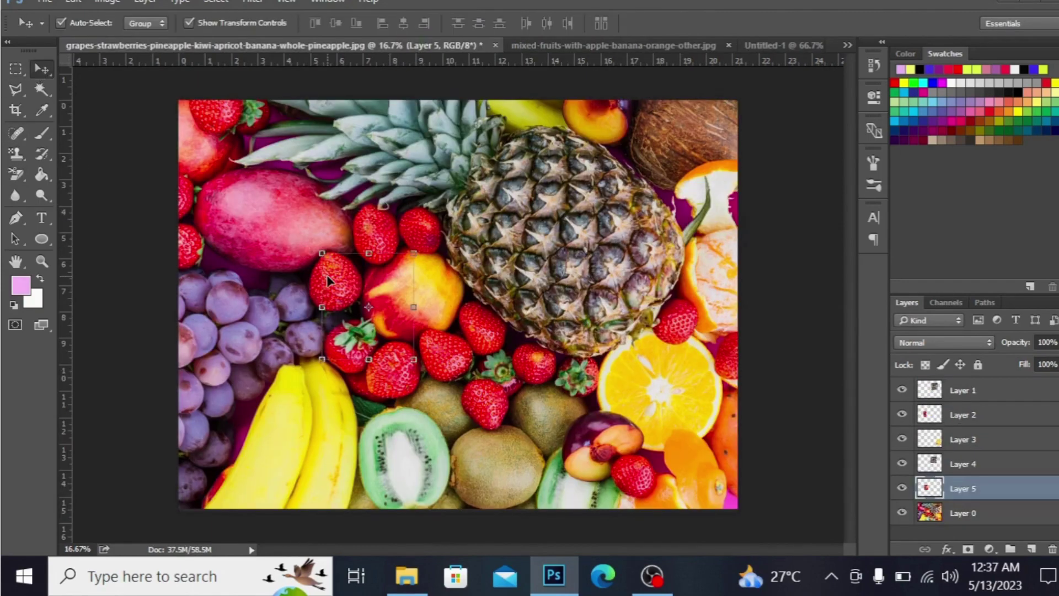
{"action": "left_click_drag", "start_coordinate": [331, 280], "coordinate": [458, 225]}
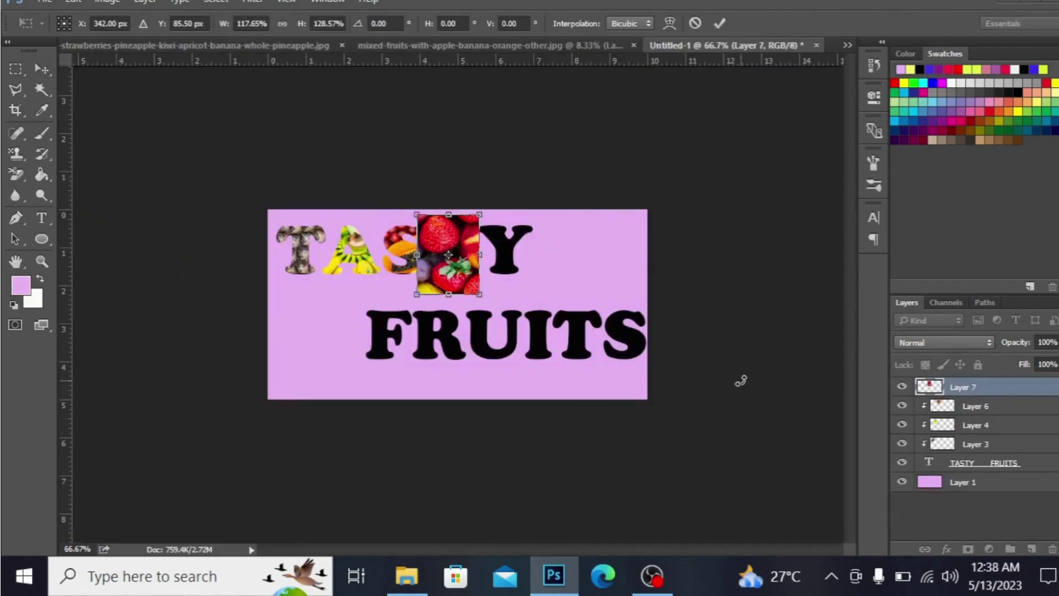
{"action": "key", "text": "Return"}
{"action": "left_click", "coordinate": [721, 338]}
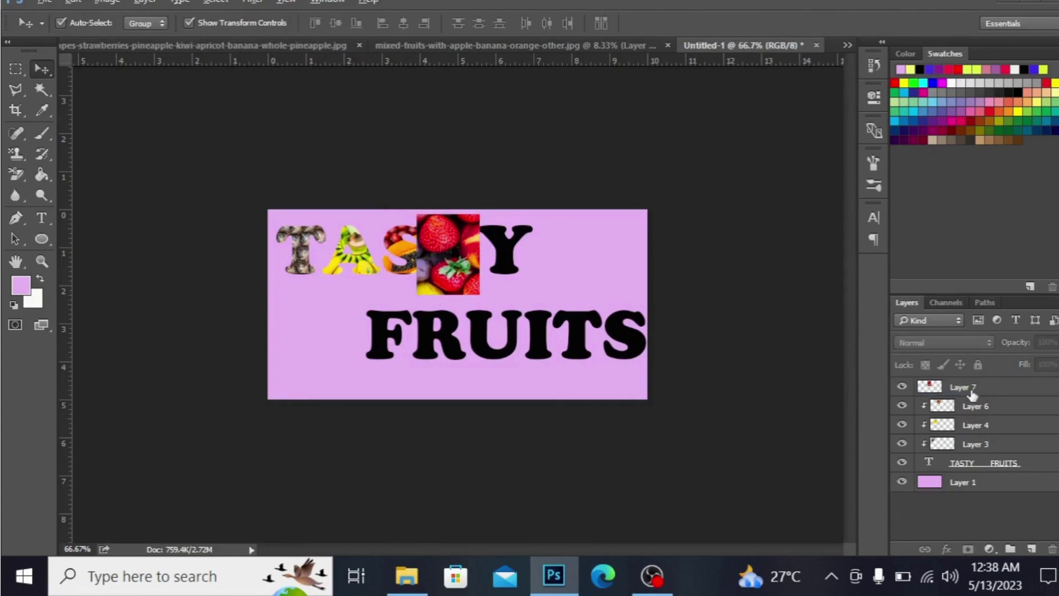
{"action": "left_click", "coordinate": [968, 389]}
{"action": "key", "text": "ctrl+alt+g"}
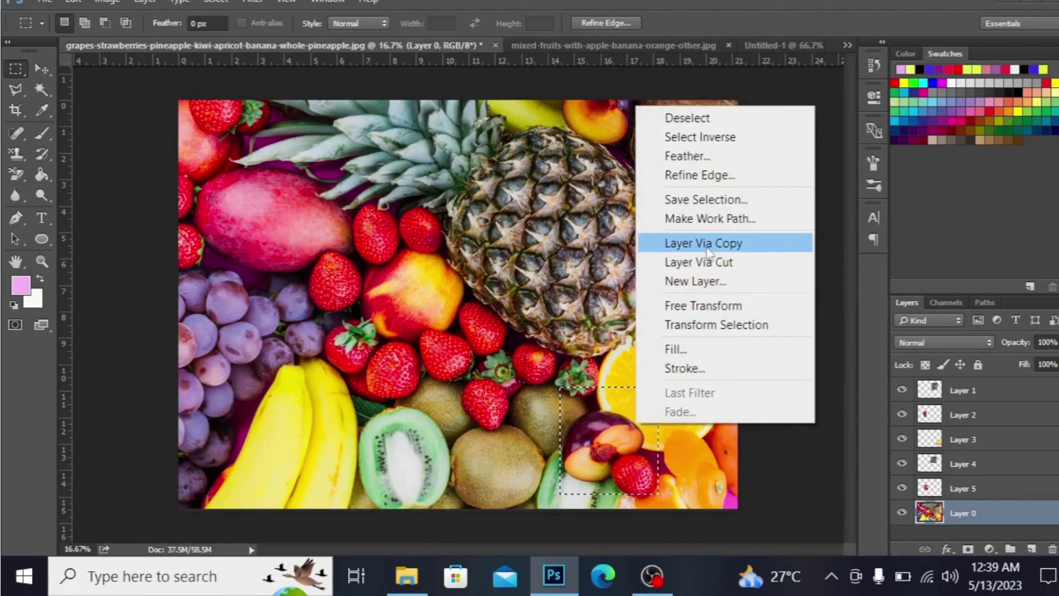
- Copy the selected plum-and-orange area to its own layer and clip it to the text over the Y of TASTY in Untitled-1
{"action": "left_click", "coordinate": [685, 241]}
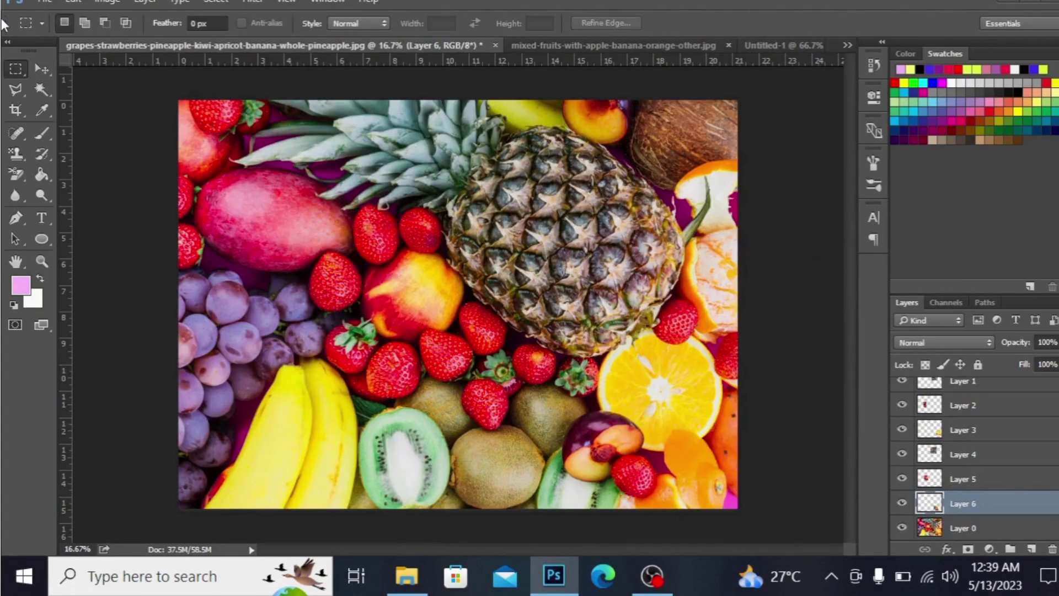
{"action": "left_click", "coordinate": [44, 71]}
{"action": "left_click_drag", "start_coordinate": [614, 425], "coordinate": [488, 247]}
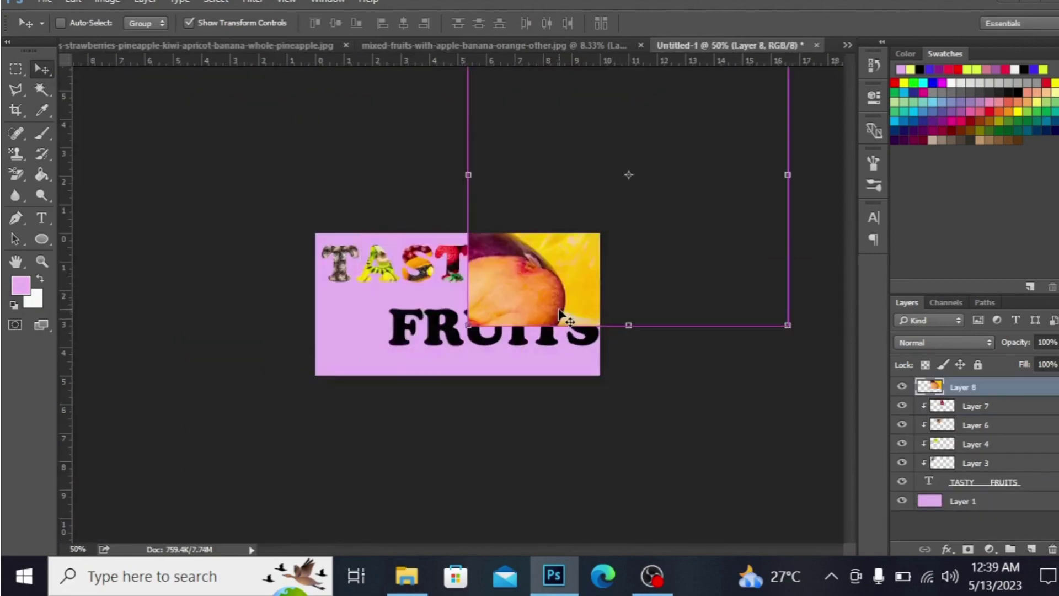
{"action": "key", "text": "ctrl+alt+g"}
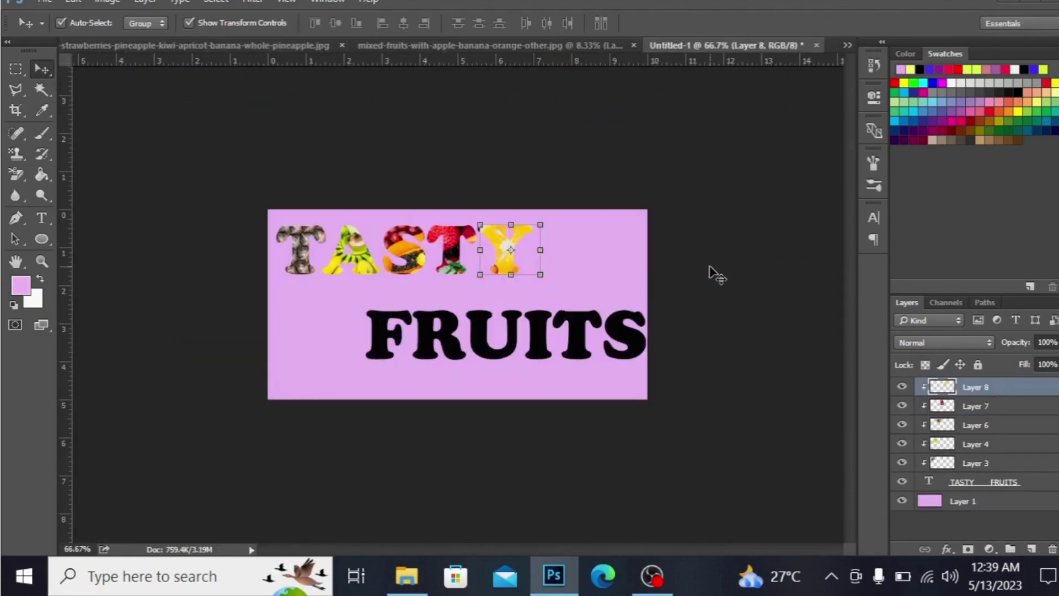
{"action": "mouse_move", "coordinate": [500, 236]}
{"action": "left_mouse_down"}
{"action": "mouse_move", "coordinate": [530, 238]}
{"action": "mouse_move", "coordinate": [494, 239]}
{"action": "left_mouse_up"}
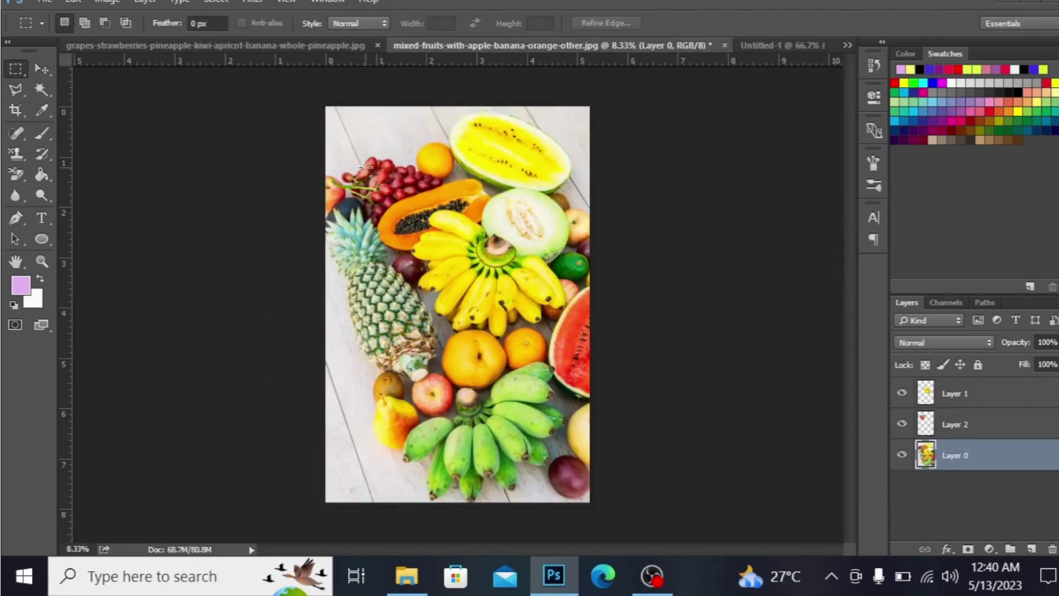
- Copy a rectangle of grapes and papaya from the mixed-fruits image to its own layer and clip it over the F and R of FRUITS
{"action": "left_click_drag", "start_coordinate": [369, 172], "coordinate": [383, 348]}
{"action": "right_click", "coordinate": [384, 178]}
{"action": "left_click", "coordinate": [451, 314]}
{"action": "key", "text": "v"}
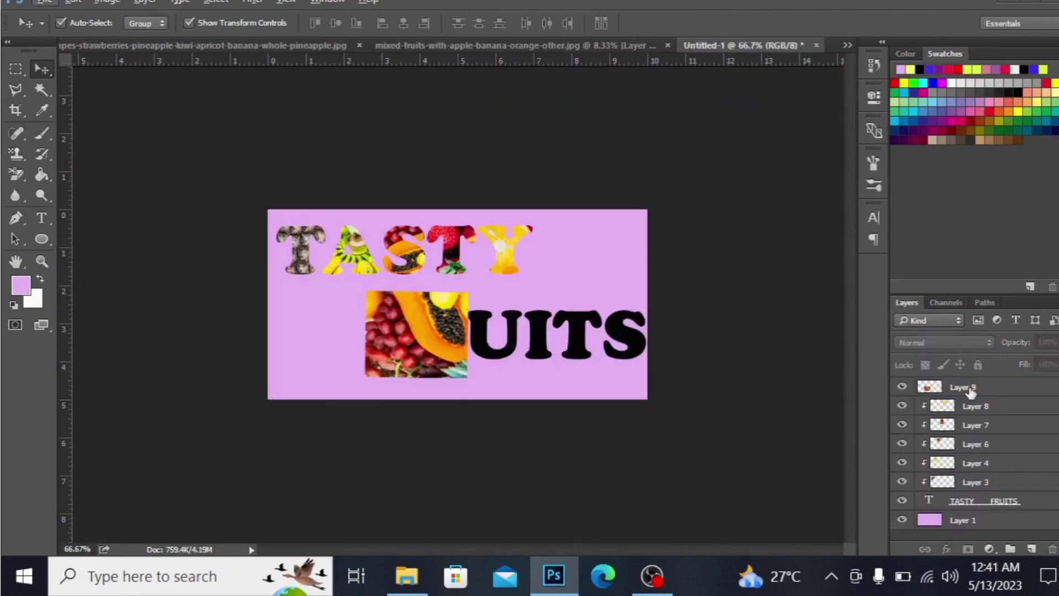
{"action": "left_click_drag", "start_coordinate": [965, 385], "coordinate": [974, 396]}
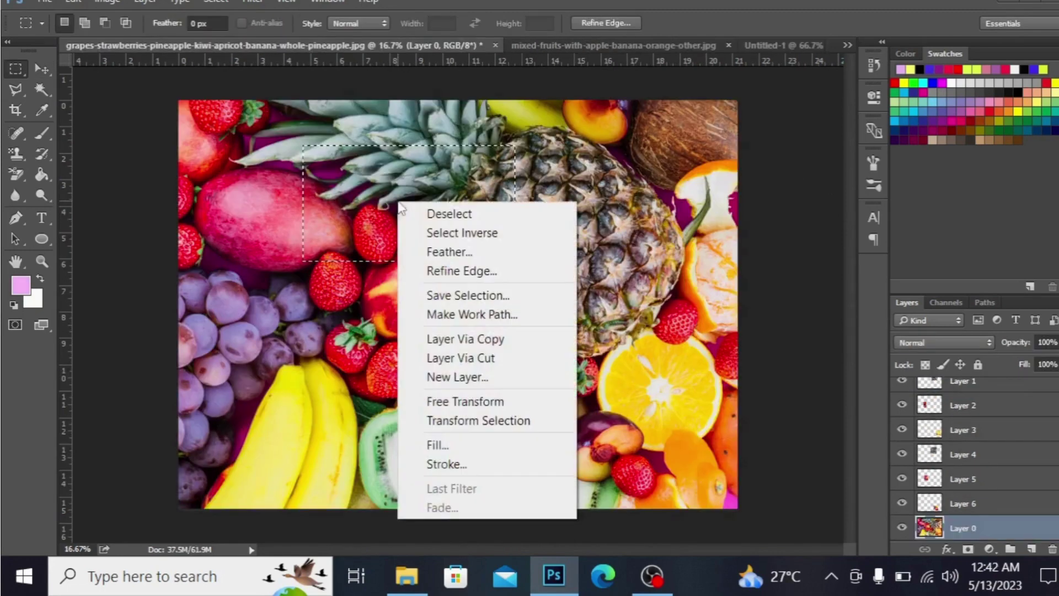
- Copy the selected pineapple-top and strawberry area to a layer and clip it, scaled to about 14%, over the U, I and T of FRUITS
{"action": "left_click", "coordinate": [470, 339]}
{"action": "left_click", "coordinate": [42, 68]}
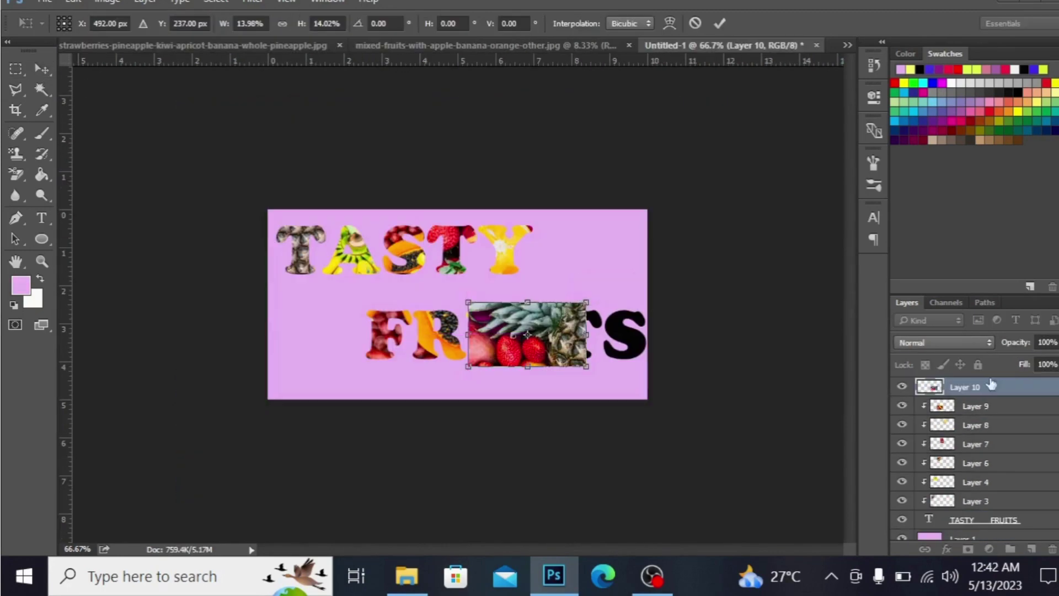
{"action": "key", "text": "Return"}
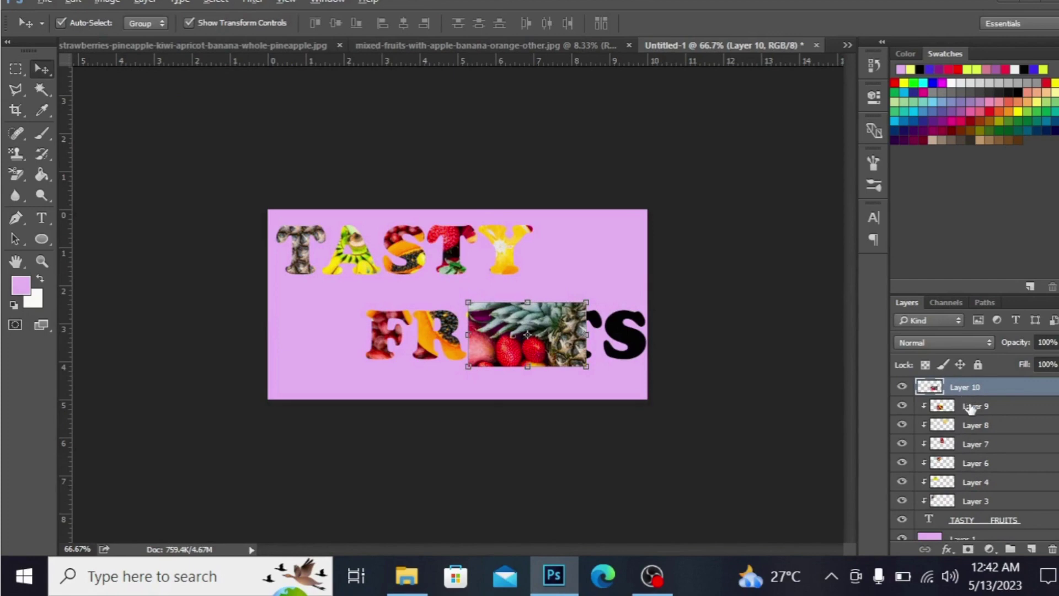
{"action": "left_click", "coordinate": [972, 396], "text": "alt"}
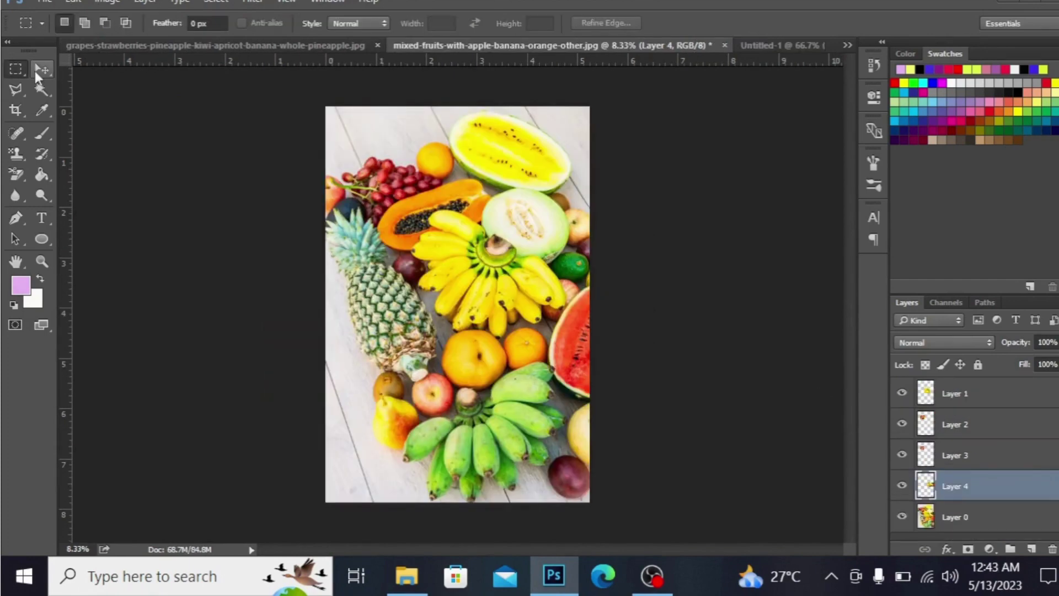
- Place the banana-and-watermelon piece from the mixed-fruits image over the last S of FRUITS and clip it to the text
{"action": "left_click", "coordinate": [38, 70]}
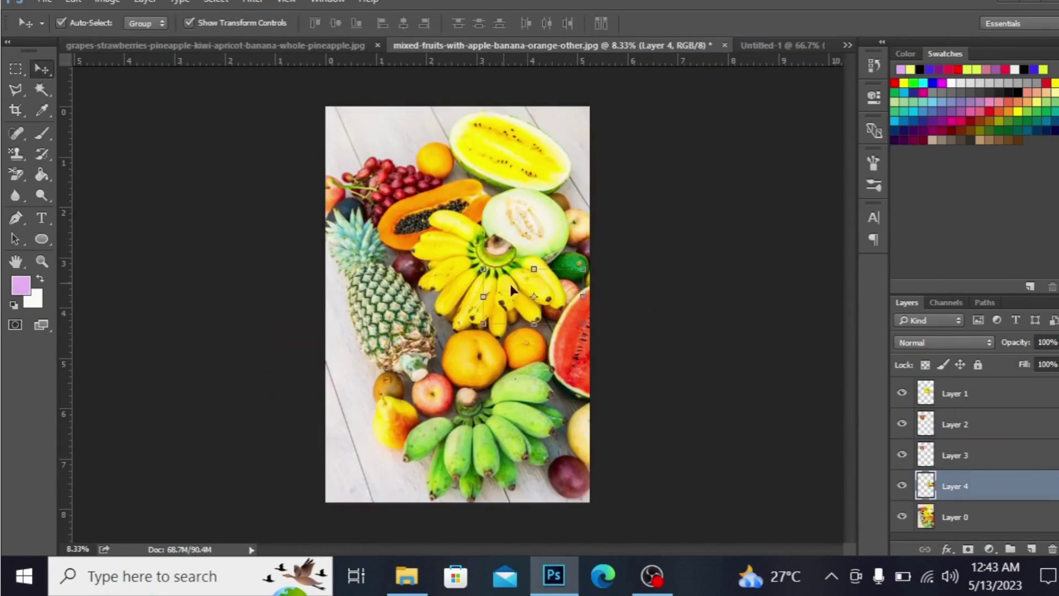
{"action": "left_click_drag", "start_coordinate": [515, 290], "coordinate": [599, 325]}
{"action": "left_click", "coordinate": [975, 395], "text": "alt"}
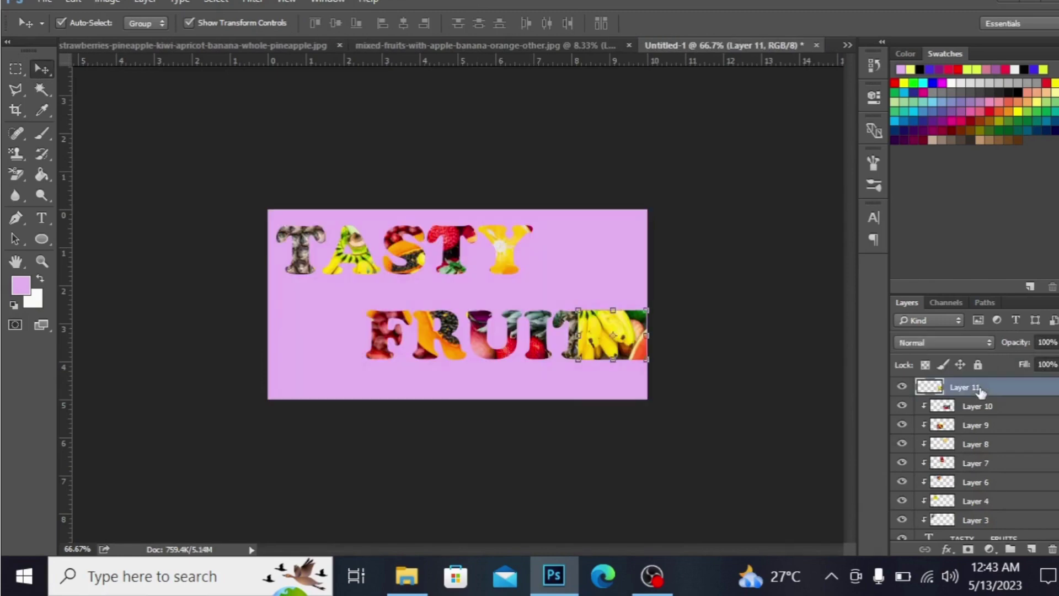
{"action": "left_click_drag", "start_coordinate": [589, 329], "coordinate": [598, 328]}
{"action": "left_click", "coordinate": [733, 246]}
- Fill the background Layer 1 with the near-white foreground colour #fcfafd
{"action": "left_click", "coordinate": [620, 275]}
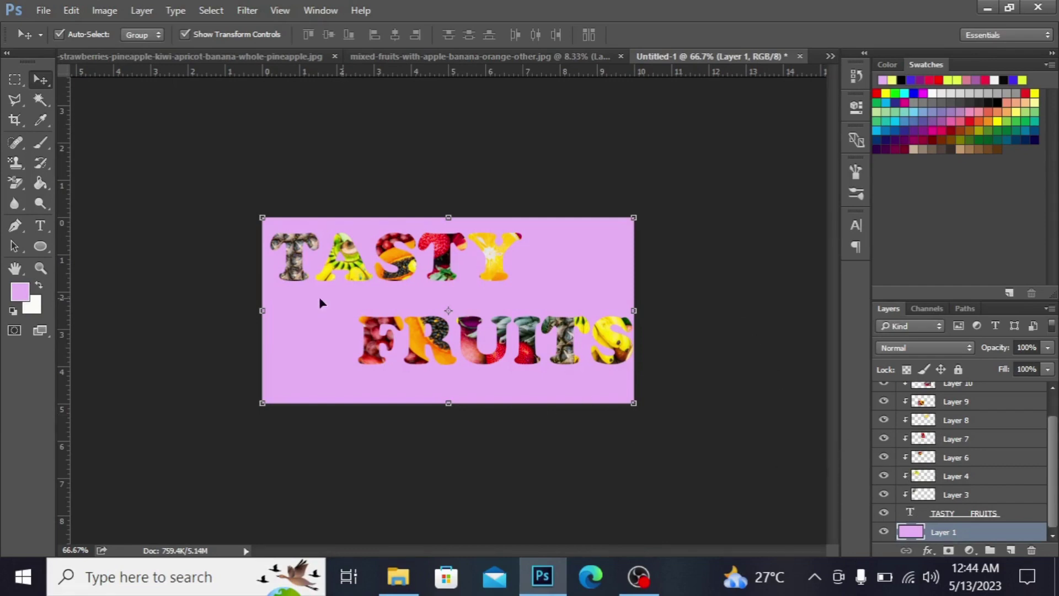
{"action": "left_click", "coordinate": [16, 295]}
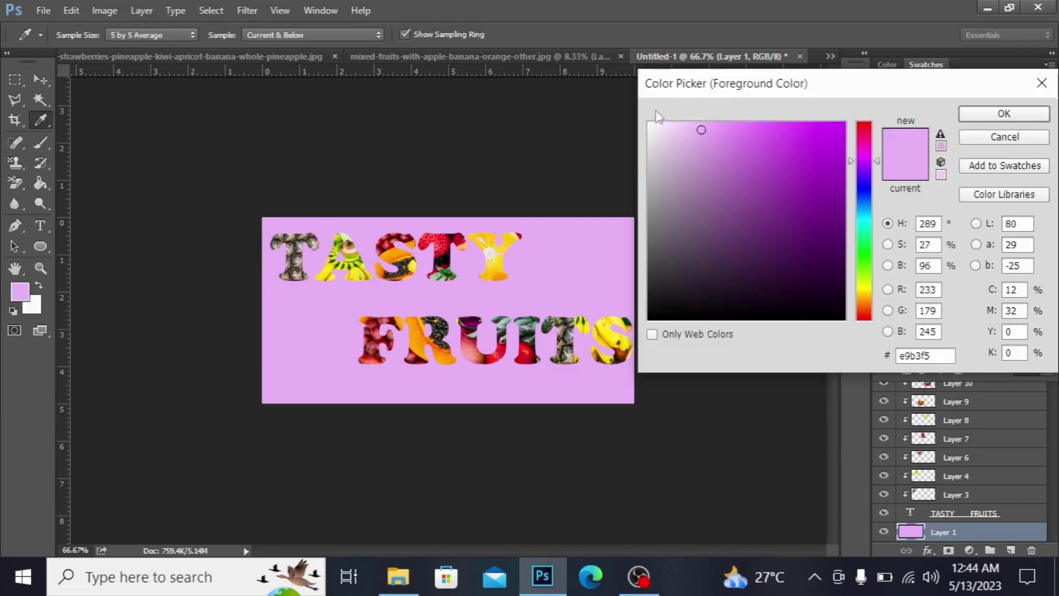
{"action": "left_click", "coordinate": [650, 124]}
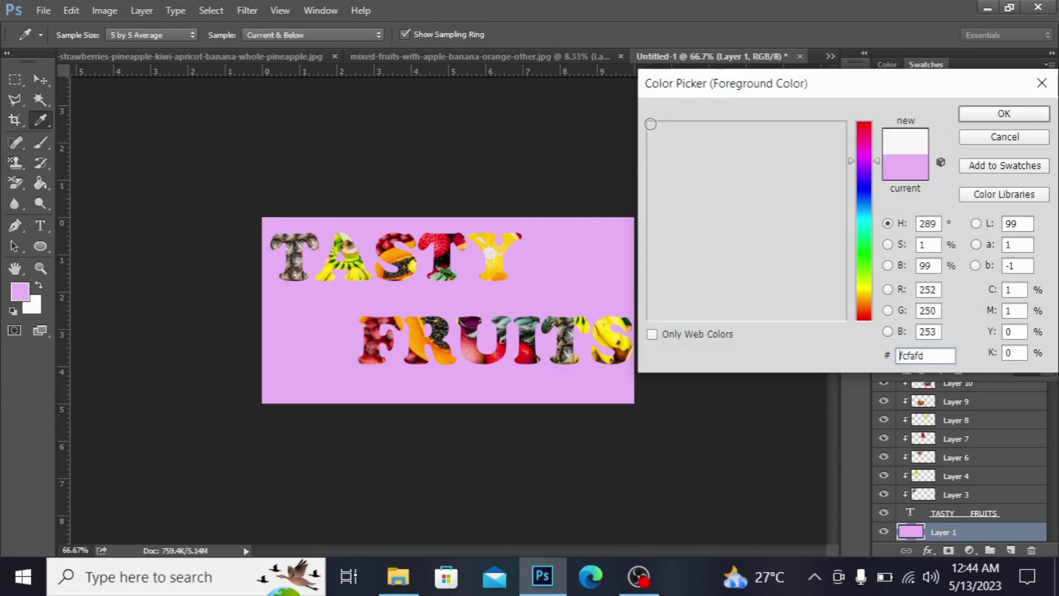
{"action": "left_click", "coordinate": [1034, 116]}
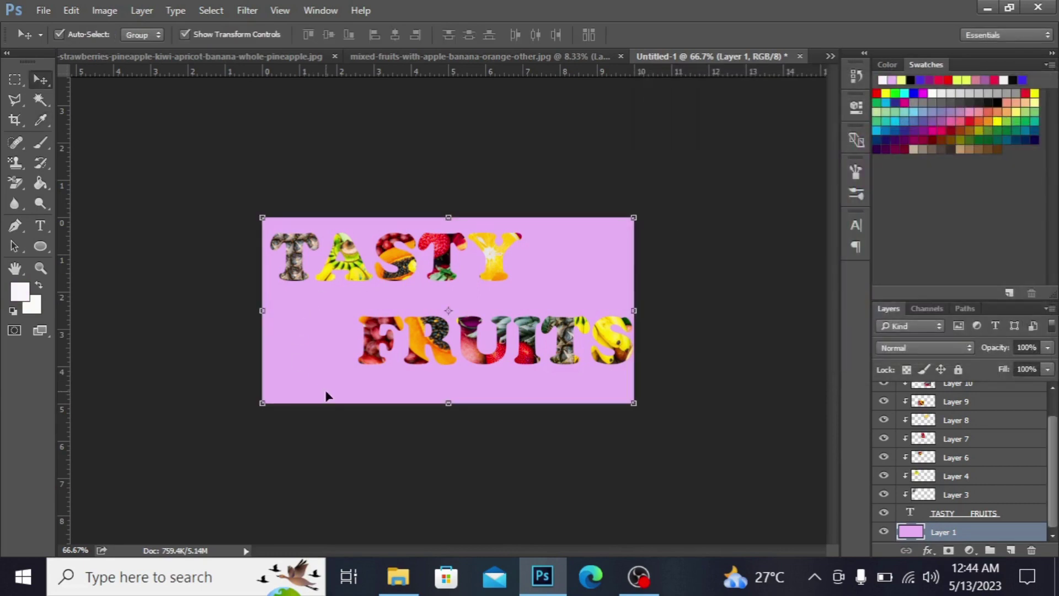
{"action": "key", "text": "alt+BackSpace"}
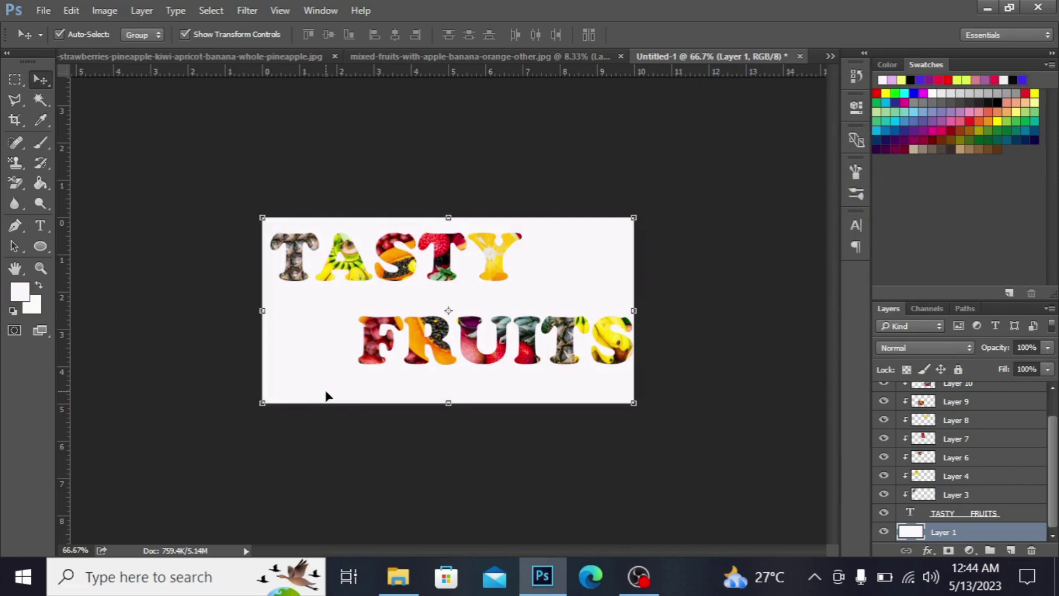
{"action": "left_click", "coordinate": [664, 160]}
{"action": "key", "text": "ctrl+plus"}
{"action": "key", "text": "ctrl+plus"}
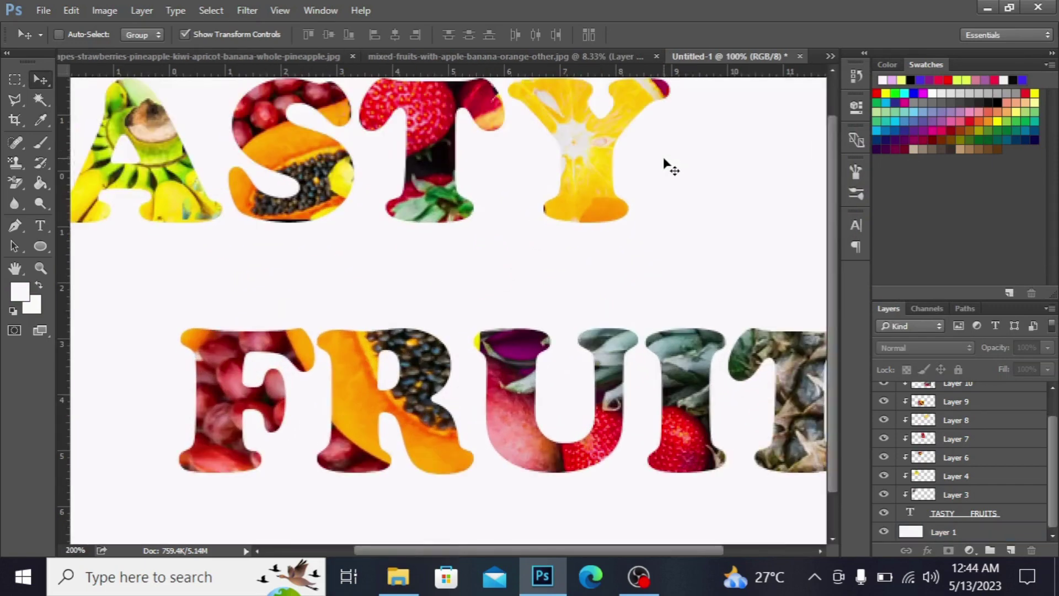
{"action": "key", "text": "ctrl+minus"}
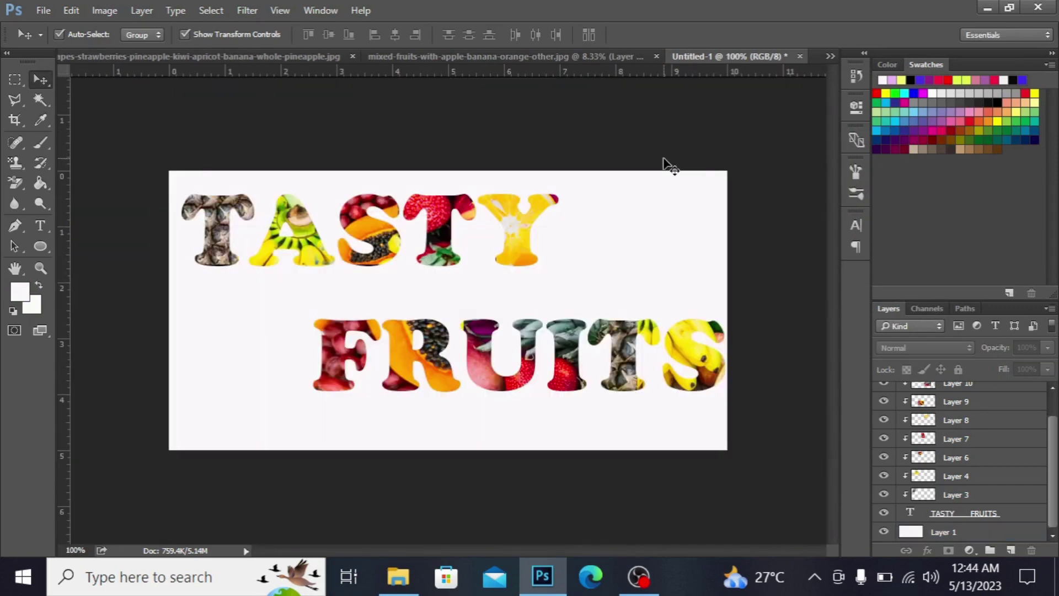